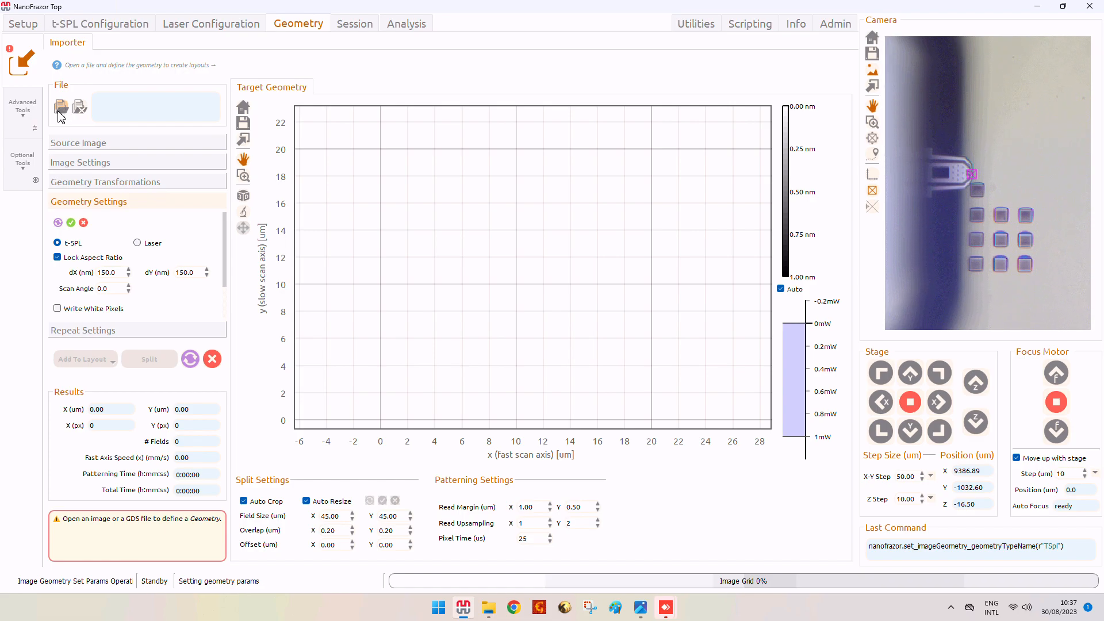
Import the mona_lisa_3d image from the geometries folder as the target geometry, keeping the file filter on all files.
{"action": "left_click", "coordinate": [60, 107]}
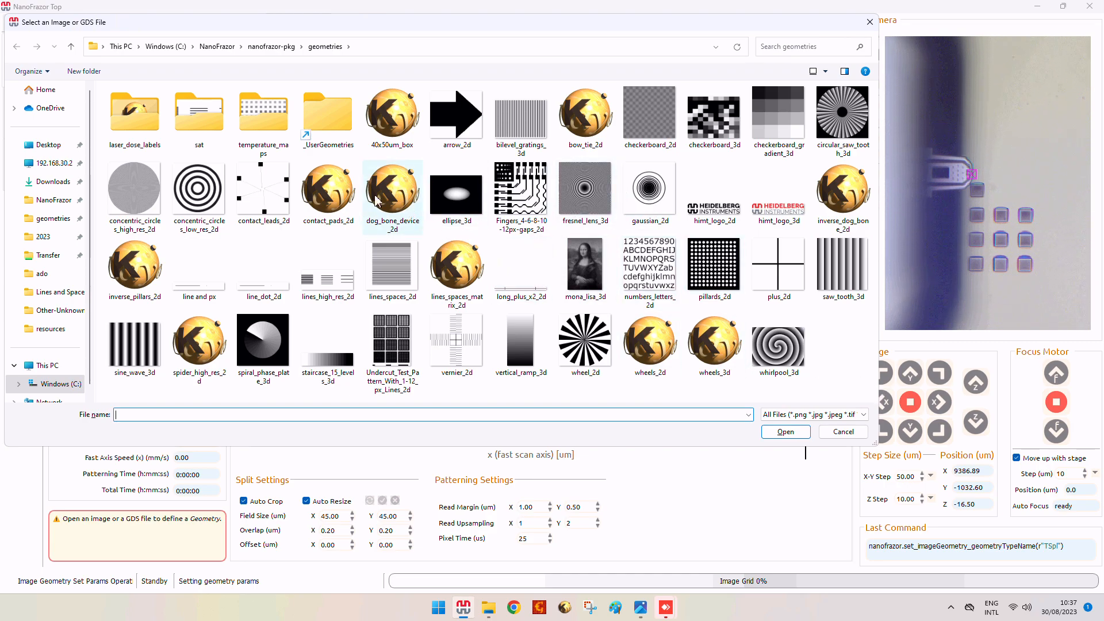
{"action": "left_click", "coordinate": [882, 419]}
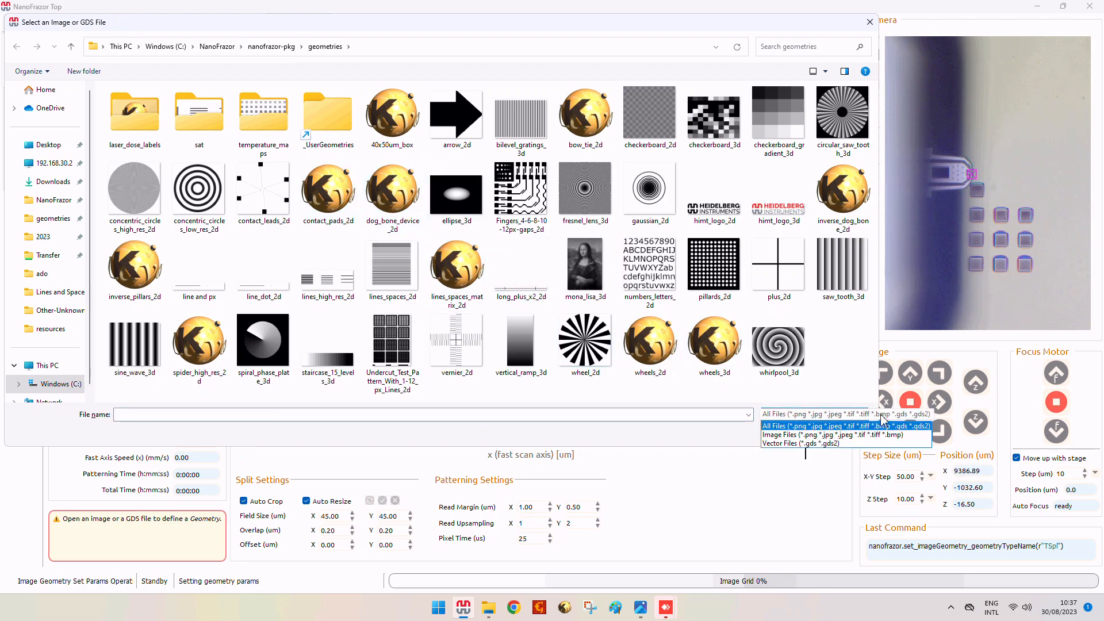
{"action": "left_click", "coordinate": [850, 394]}
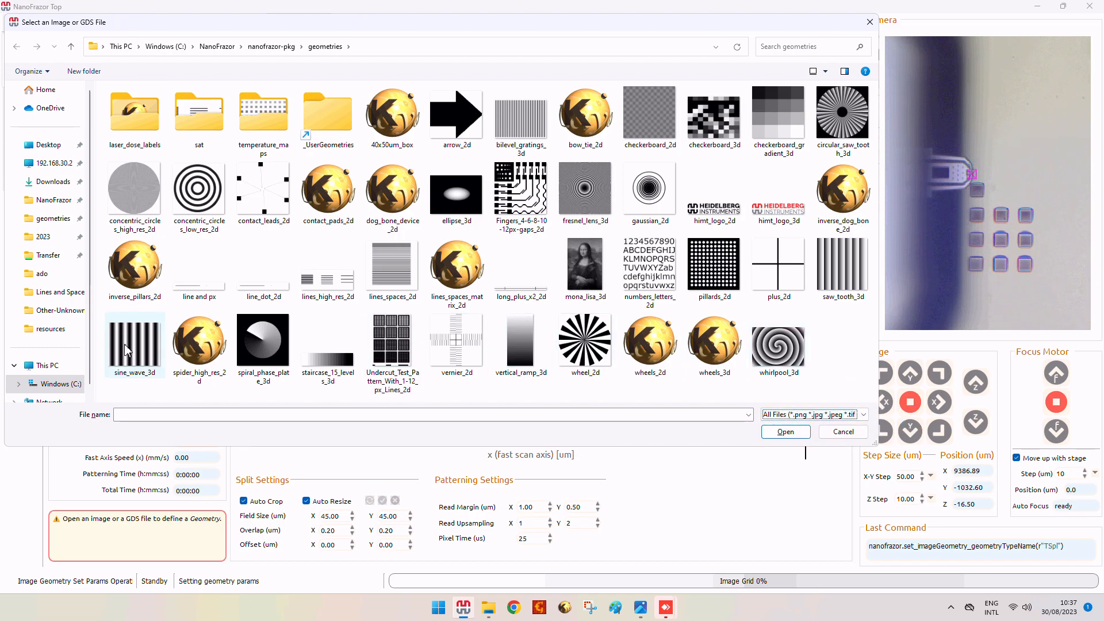
{"action": "double_click", "coordinate": [589, 272]}
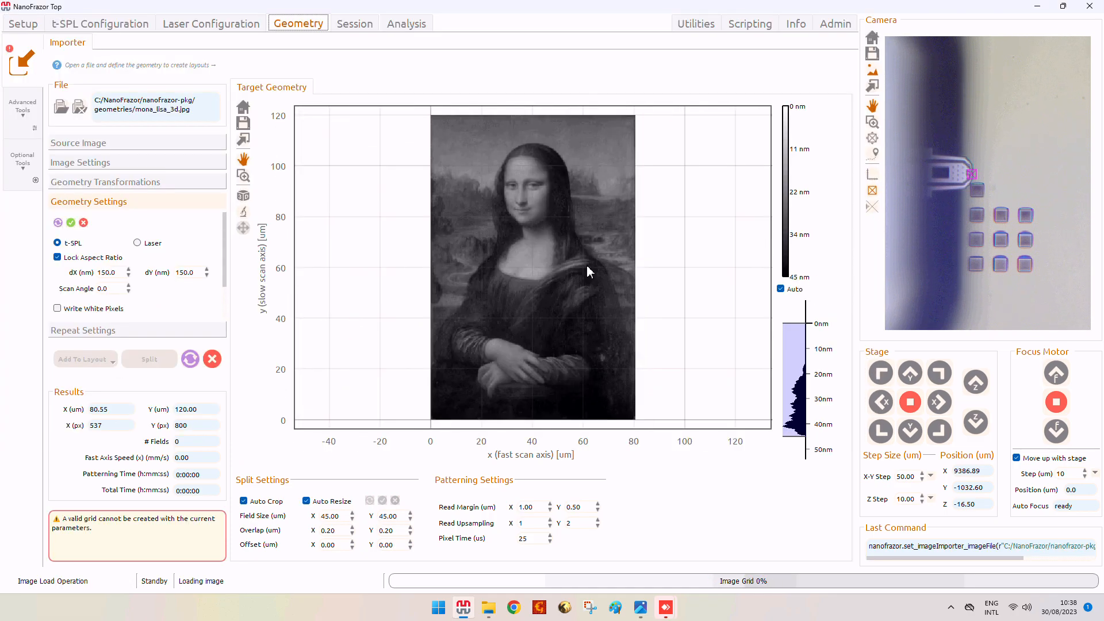
{"action": "left_click_drag", "start_coordinate": [679, 276], "coordinate": [648, 276]}
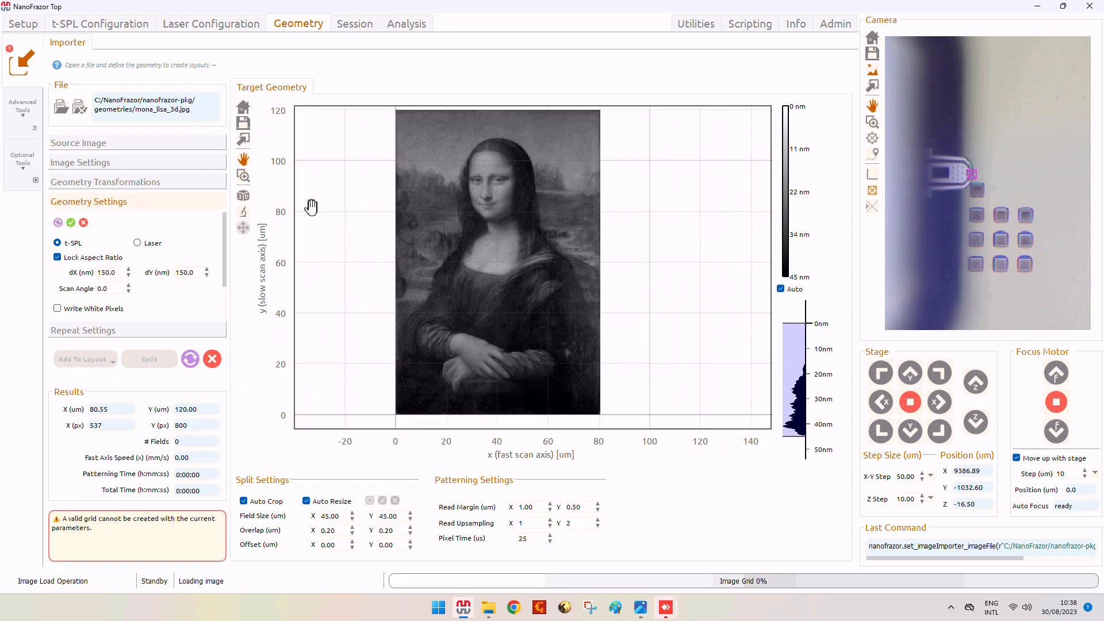
Show the source image preview, and try inverting the image before switching the inversion off again.
{"action": "left_click", "coordinate": [136, 152]}
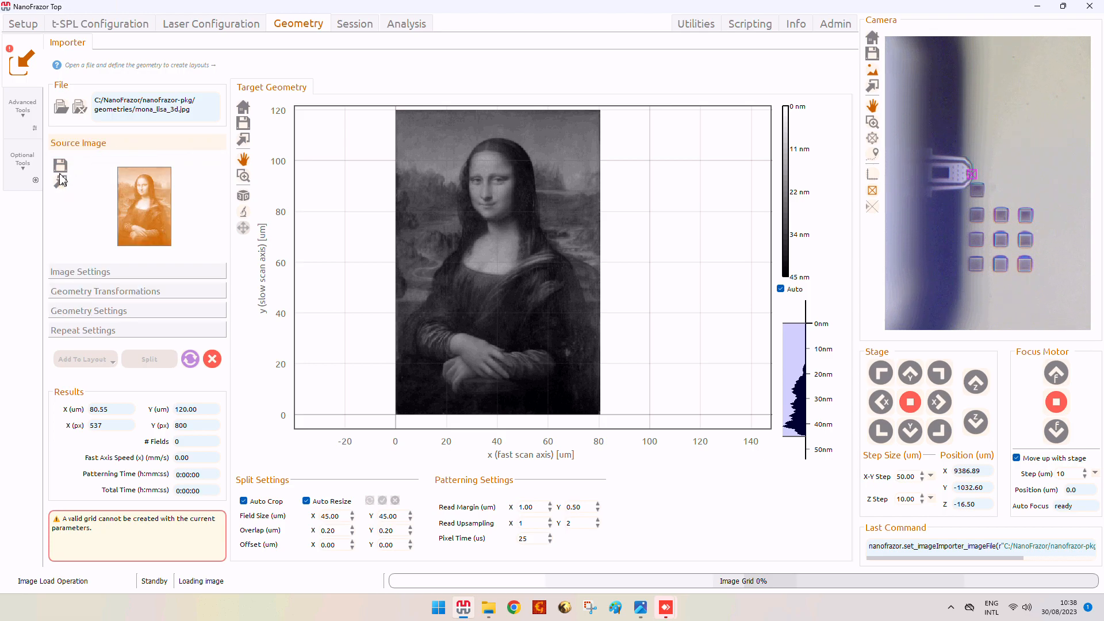
{"action": "left_click", "coordinate": [95, 274]}
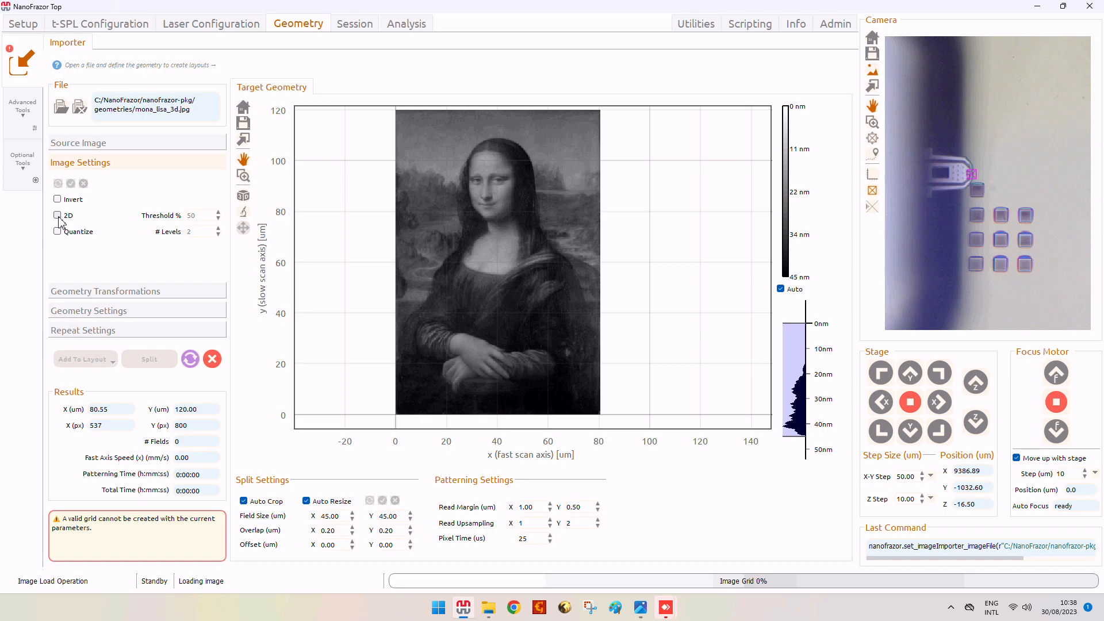
{"action": "left_click", "coordinate": [58, 200]}
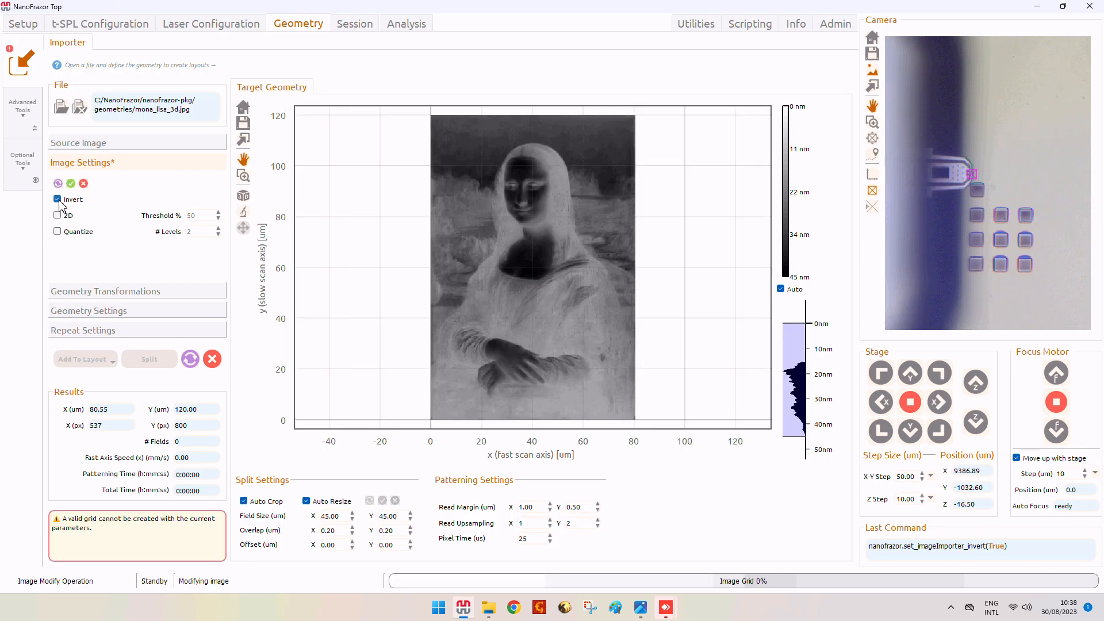
{"action": "left_click", "coordinate": [58, 200]}
Try converting the image to 2D with thresholds of 10% and 90%, and switch the 2D conversion off.
{"action": "left_click", "coordinate": [57, 216]}
{"action": "double_click", "coordinate": [208, 216]}
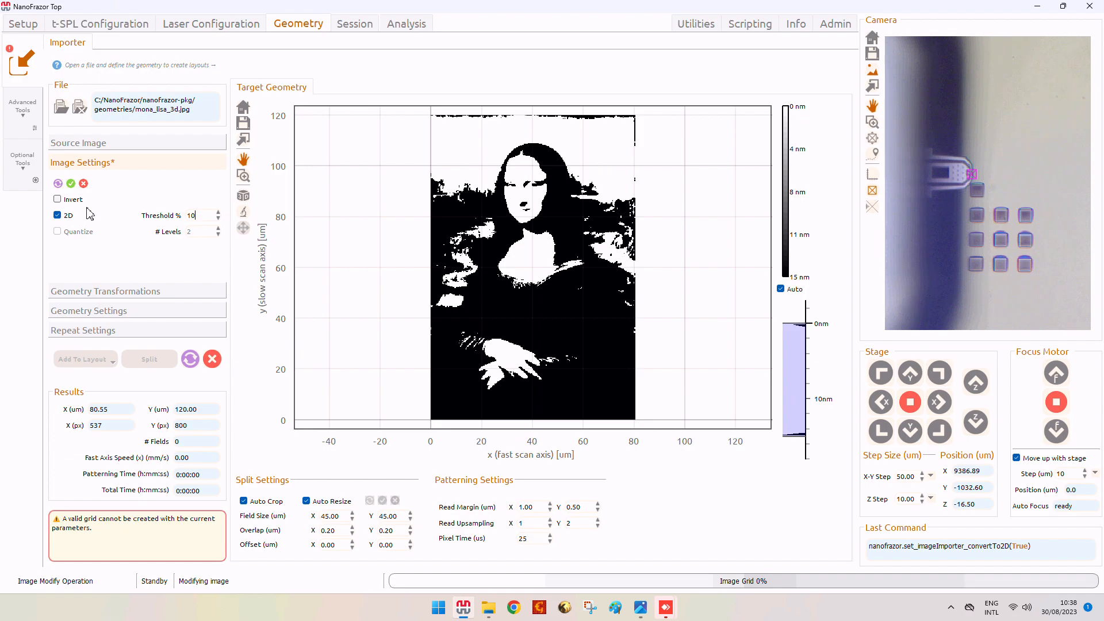
{"action": "type", "text": "10"}
{"action": "key", "text": "Return"}
{"action": "double_click", "coordinate": [200, 216]}
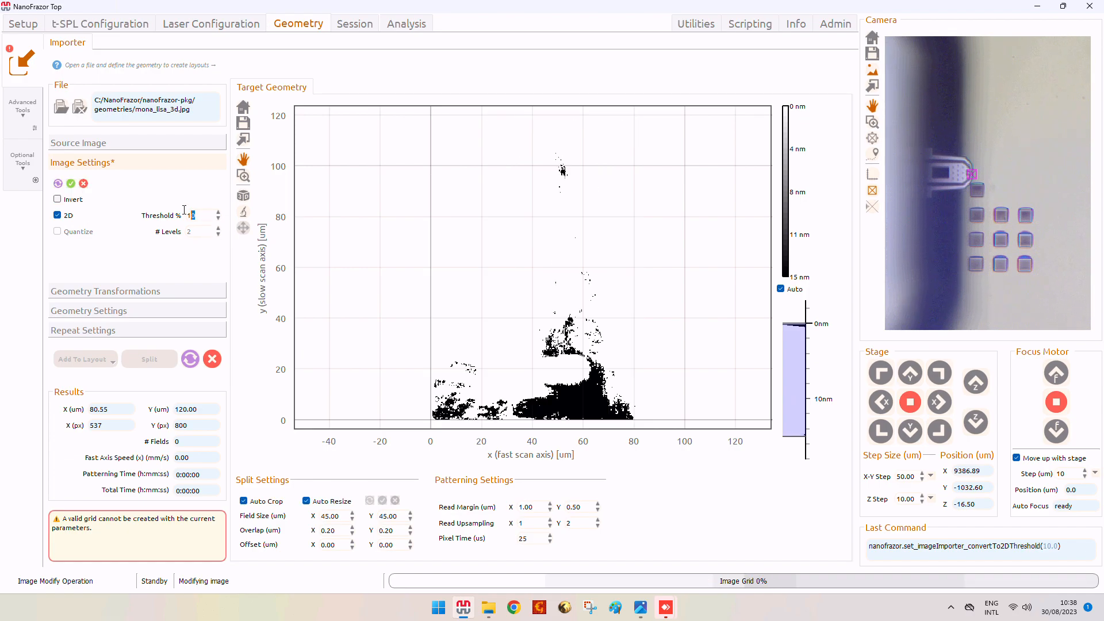
{"action": "type", "text": "90"}
{"action": "key", "text": "Return"}
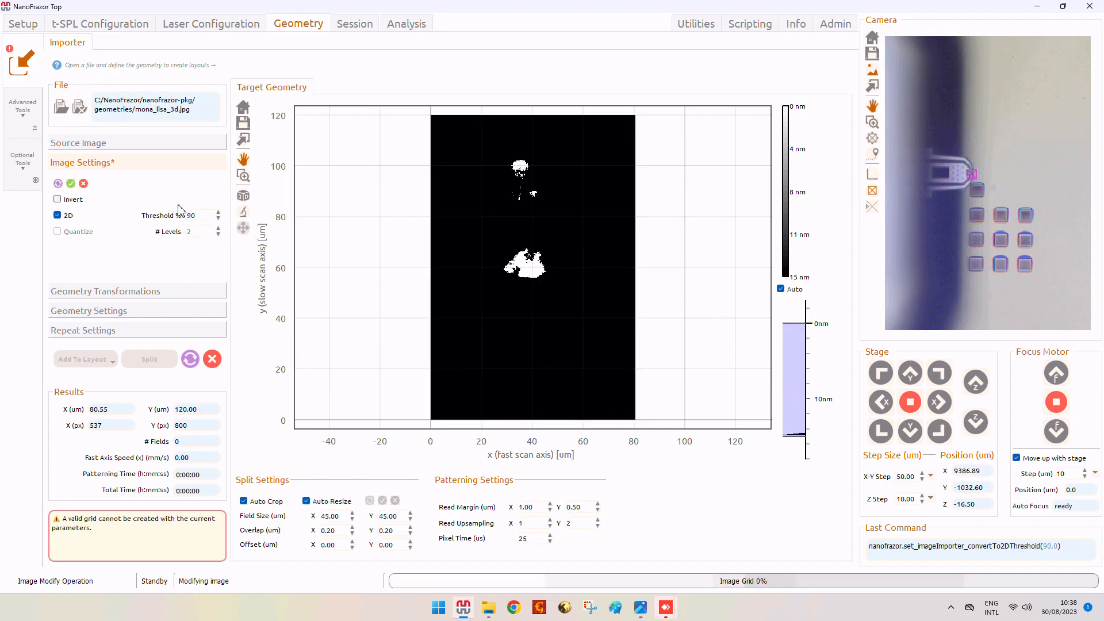
{"action": "left_click", "coordinate": [58, 217]}
Quantize the image to 5 levels and inspect the resulting geometry up close.
{"action": "left_click", "coordinate": [58, 231]}
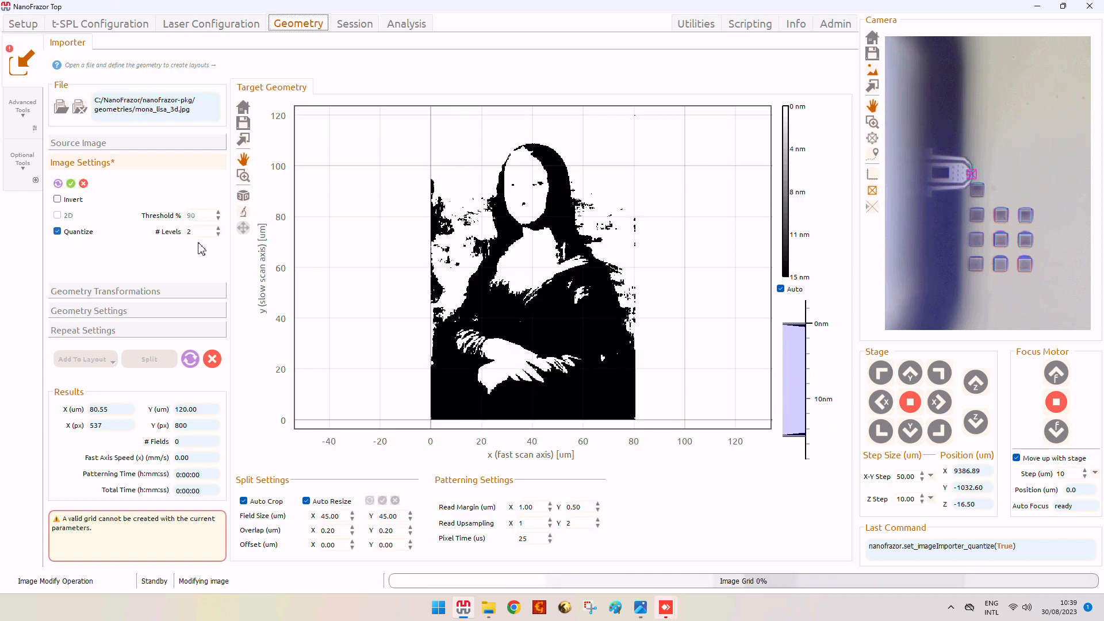
{"action": "left_click_drag", "start_coordinate": [203, 238], "coordinate": [165, 234]}
{"action": "type", "text": "5"}
{"action": "scroll", "coordinate": [552, 240], "scroll_direction": "up", "scroll_amount": 2}
{"action": "left_click_drag", "start_coordinate": [552, 240], "coordinate": [558, 252]}
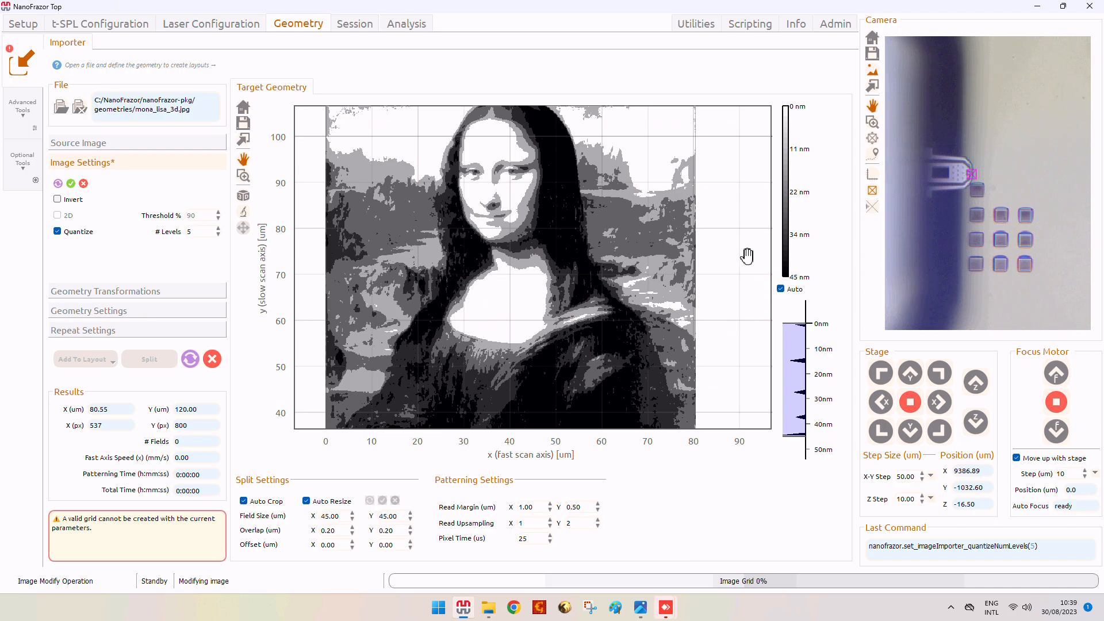
{"action": "scroll", "coordinate": [735, 225], "scroll_direction": "down", "scroll_amount": 3}
{"action": "left_click_drag", "start_coordinate": [735, 225], "coordinate": [560, 220]}
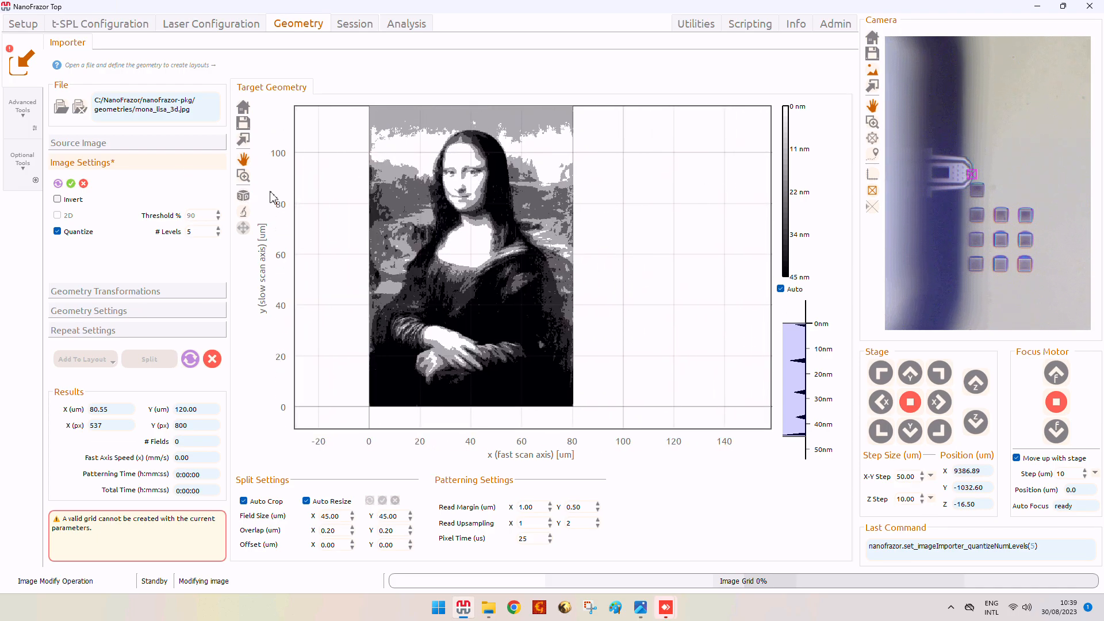
Examine the quantized geometry in the 3D view from different angles and return to the flat view.
{"action": "left_click", "coordinate": [243, 197]}
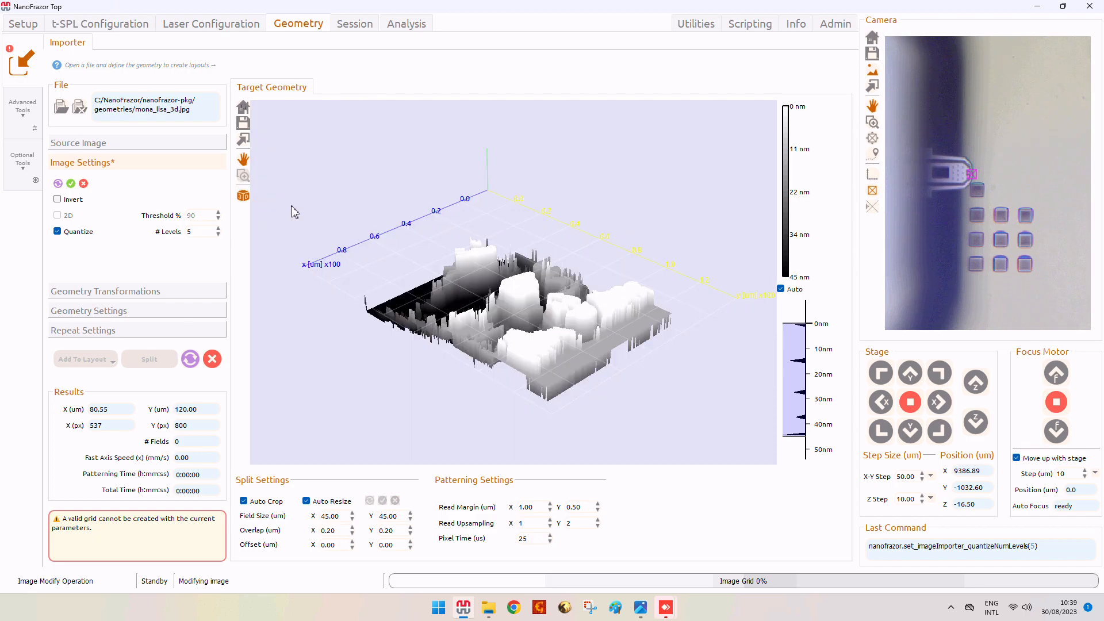
{"action": "left_click_drag", "start_coordinate": [596, 311], "coordinate": [537, 349]}
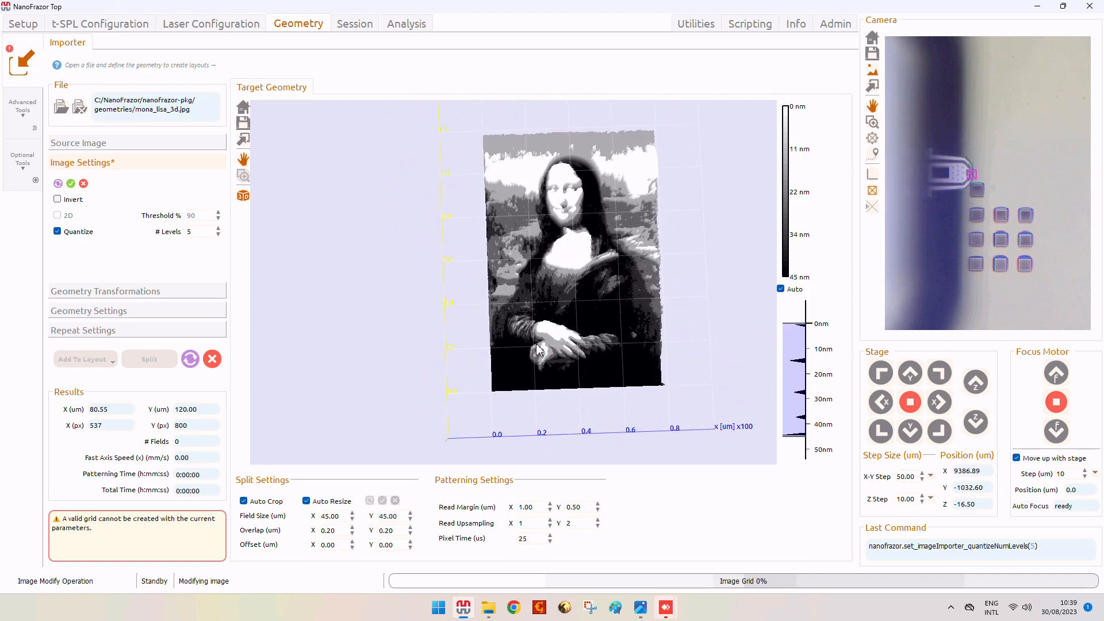
{"action": "left_click", "coordinate": [243, 196]}
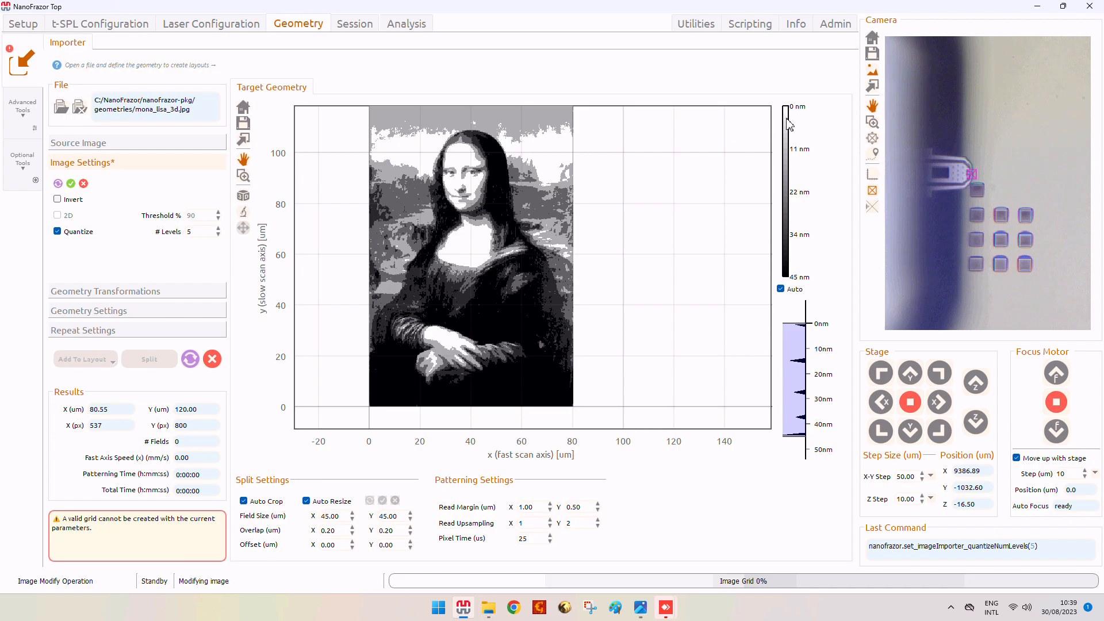
Try a wider manual height range for the target geometry's color scale, and restore automatic scaling.
{"action": "left_click", "coordinate": [780, 289]}
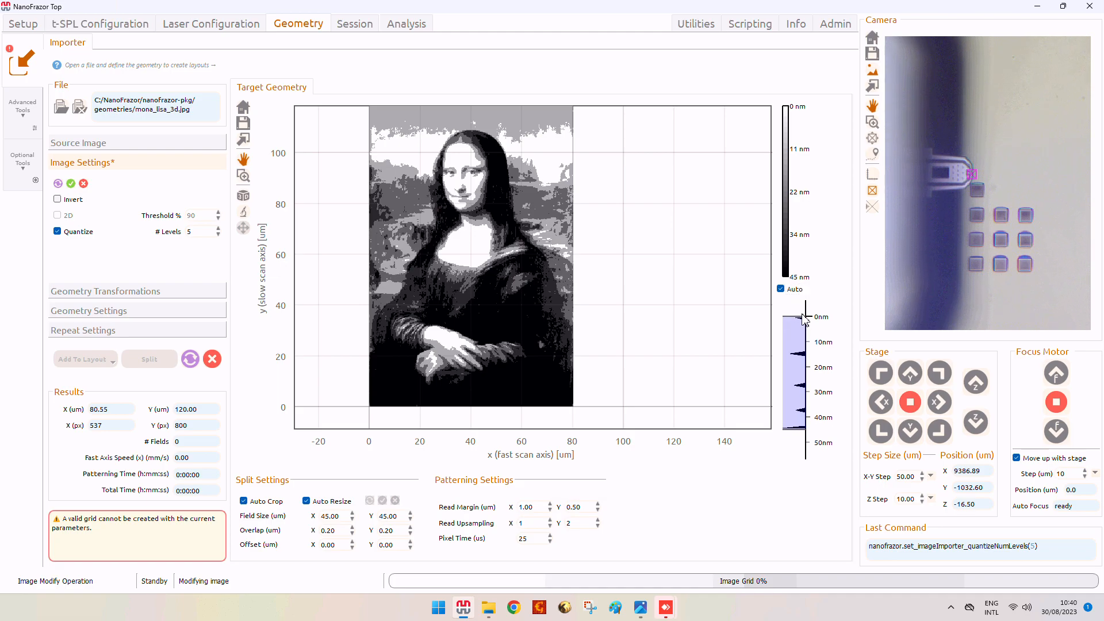
{"action": "mouse_move", "coordinate": [803, 320]}
{"action": "left_mouse_down"}
{"action": "mouse_move", "coordinate": [788, 437]}
{"action": "mouse_move", "coordinate": [799, 434]}
{"action": "mouse_move", "coordinate": [798, 460]}
{"action": "left_mouse_up"}
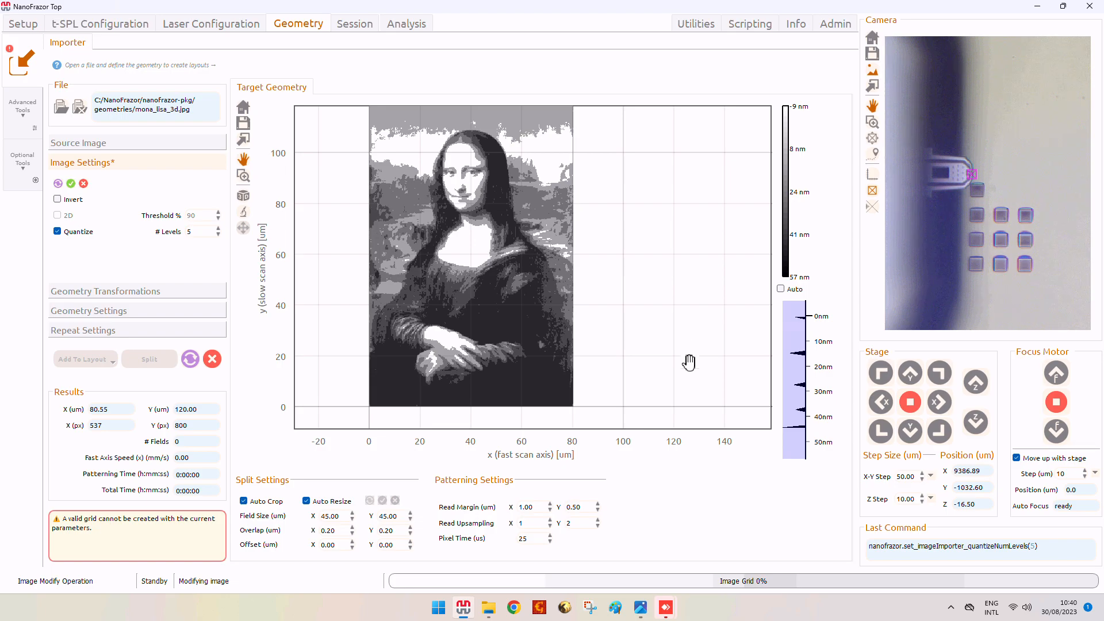
{"action": "scroll", "coordinate": [641, 327], "scroll_direction": "down", "scroll_amount": 2}
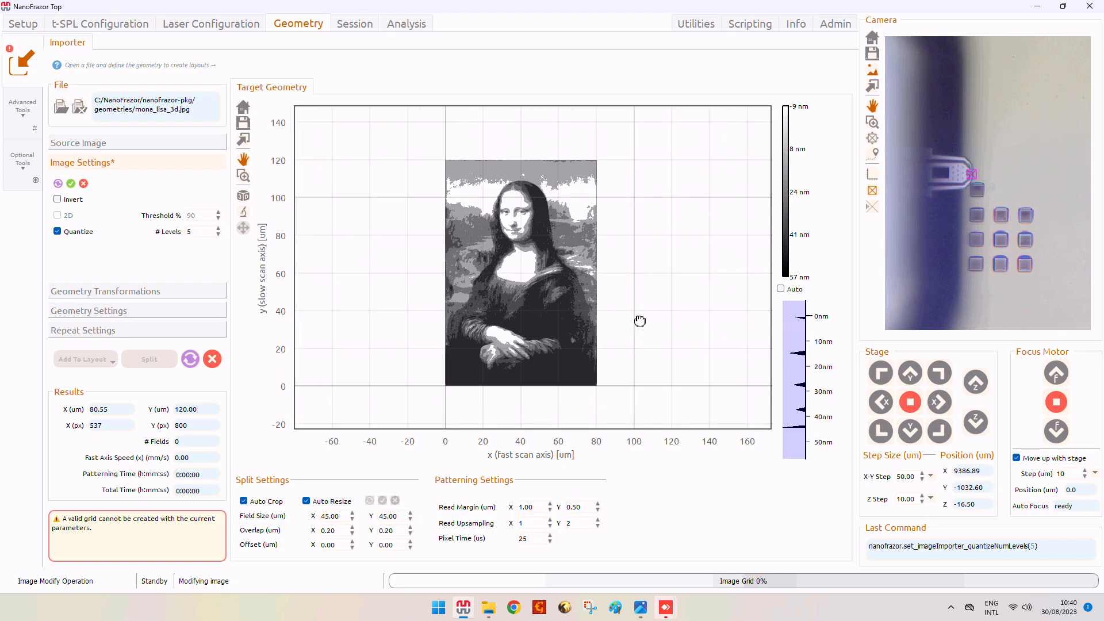
{"action": "scroll", "coordinate": [633, 314], "scroll_direction": "up", "scroll_amount": 1}
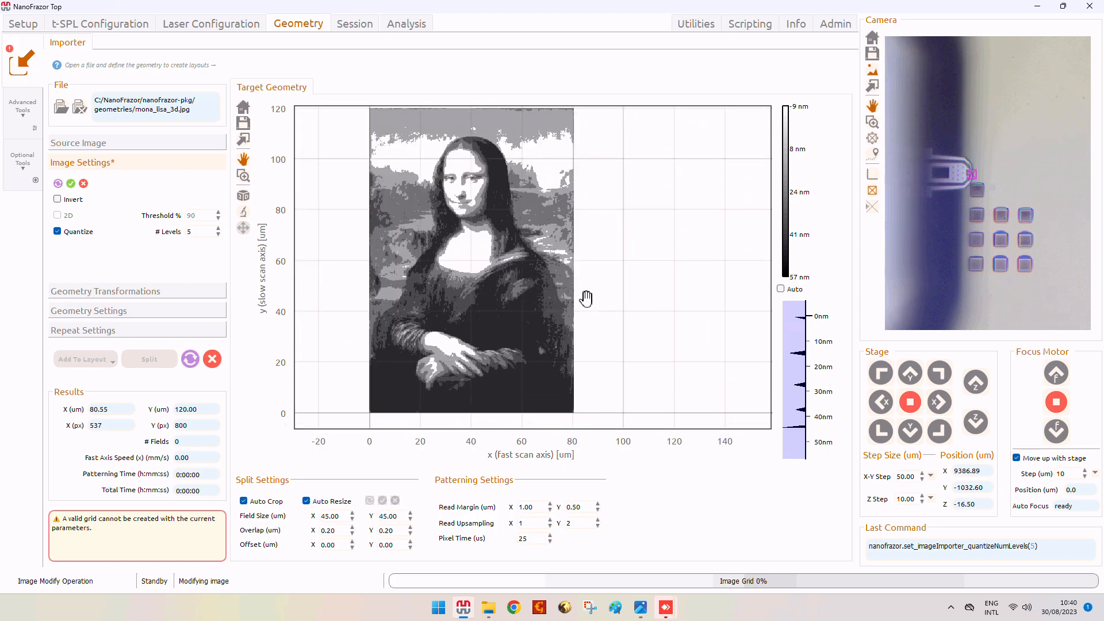
{"action": "left_click_drag", "start_coordinate": [586, 298], "coordinate": [606, 312]}
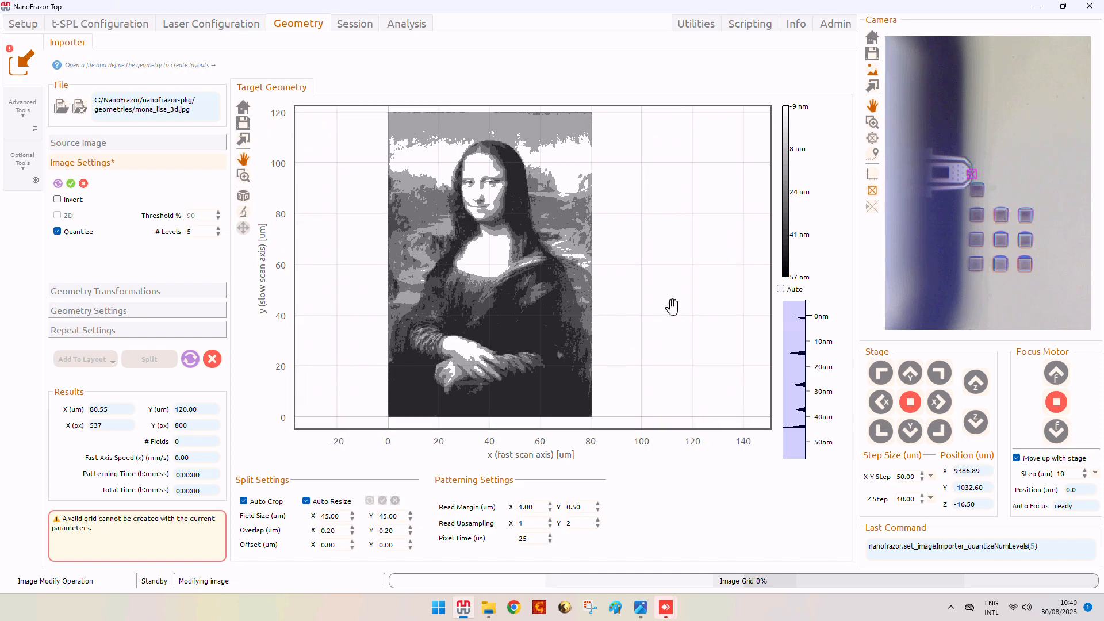
{"action": "left_click", "coordinate": [781, 289]}
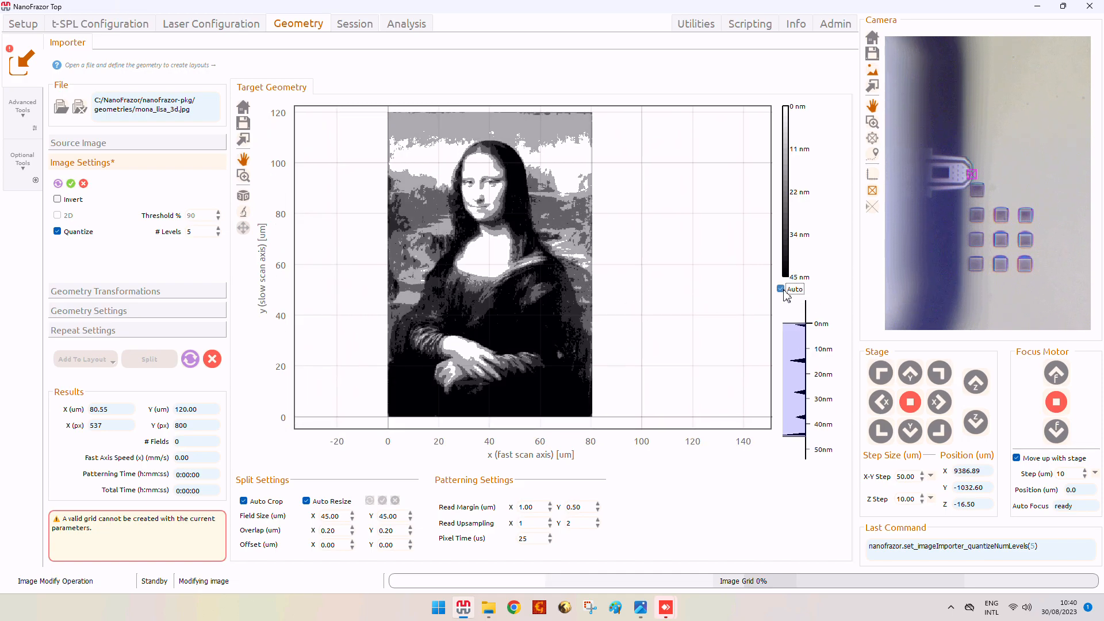
Turn off quantization, and try flipping the geometry horizontally and vertically, reverting each flip.
{"action": "left_click", "coordinate": [58, 232]}
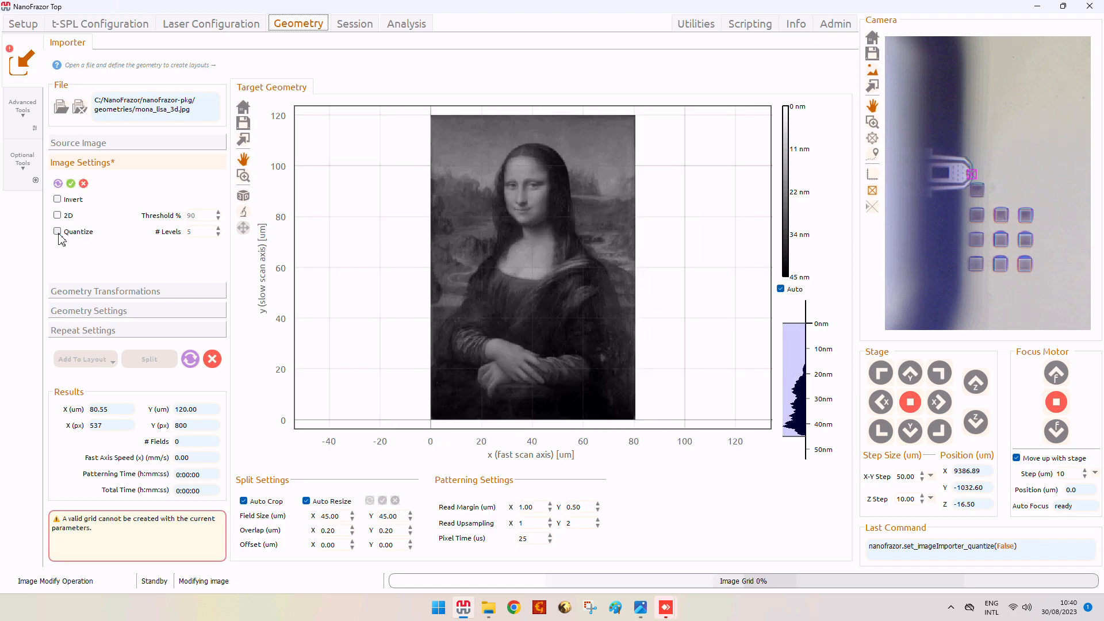
{"action": "left_click", "coordinate": [118, 291]}
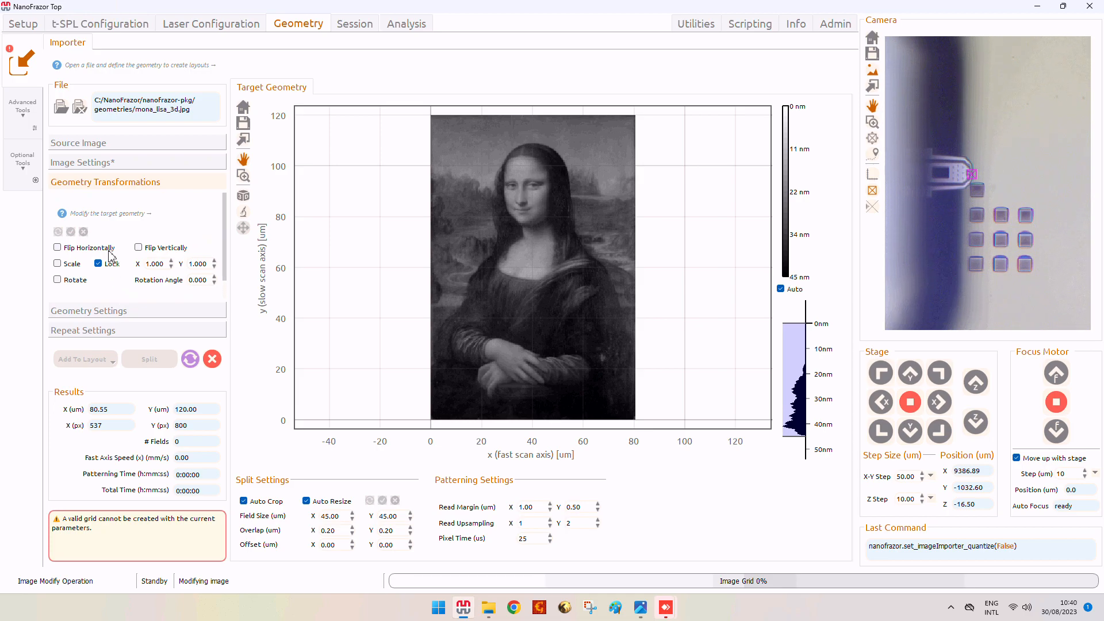
{"action": "left_click", "coordinate": [58, 250]}
{"action": "left_click", "coordinate": [58, 248]}
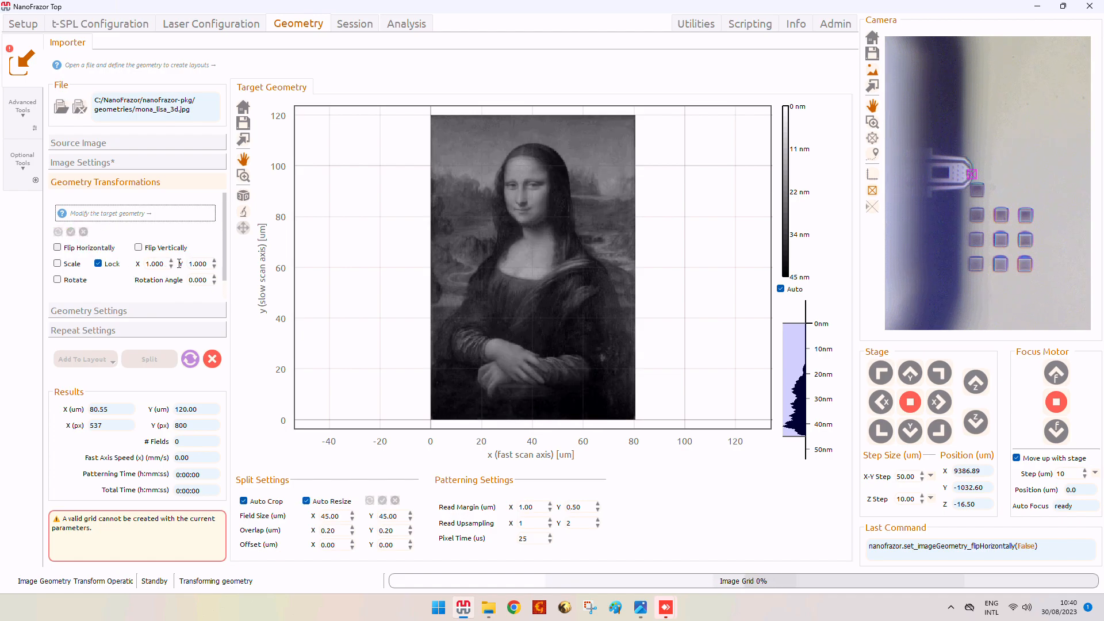
{"action": "left_click", "coordinate": [138, 248]}
{"action": "left_click", "coordinate": [139, 248]}
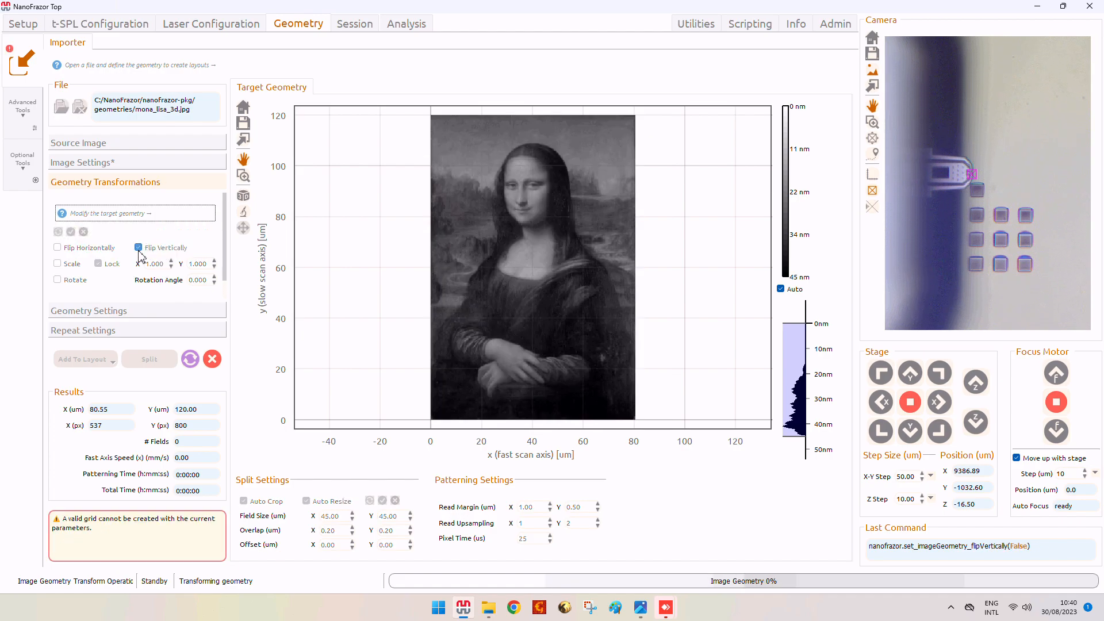
Enable scaling of the geometry with locked factors and set the scale to 3 in X and Y.
{"action": "left_click", "coordinate": [57, 264]}
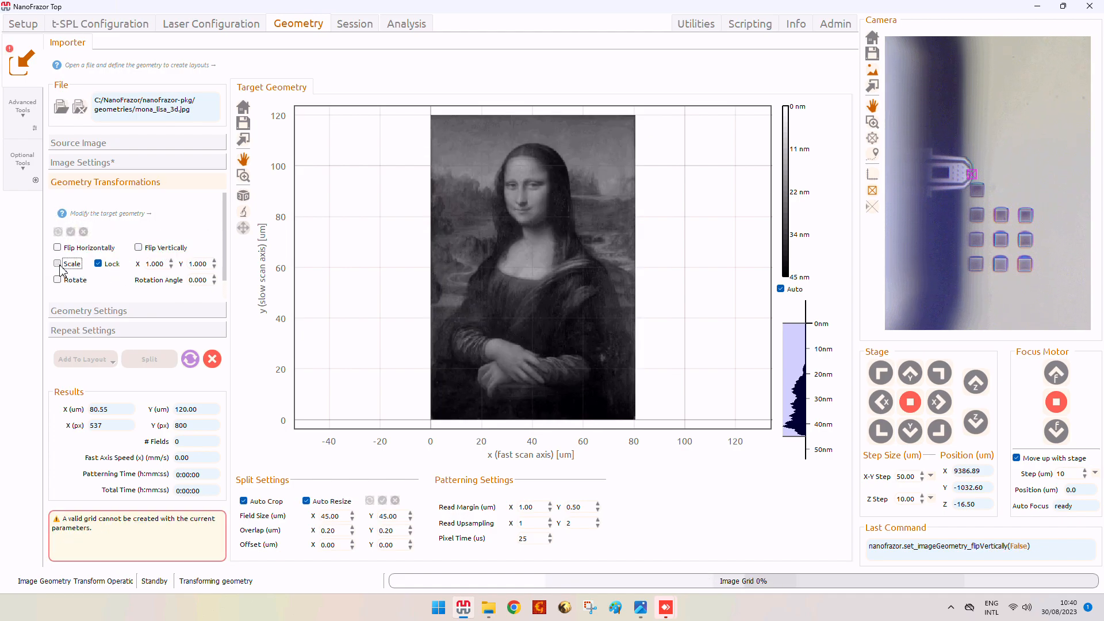
{"action": "left_click_drag", "start_coordinate": [170, 268], "coordinate": [127, 262]}
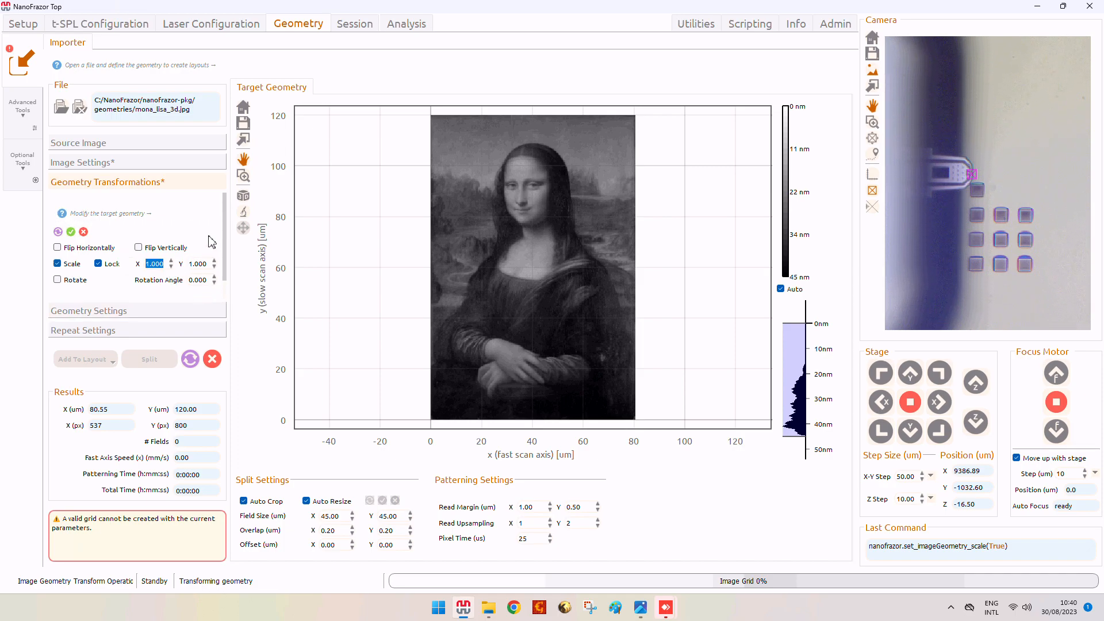
{"action": "type", "text": "3"}
{"action": "key", "text": "Return"}
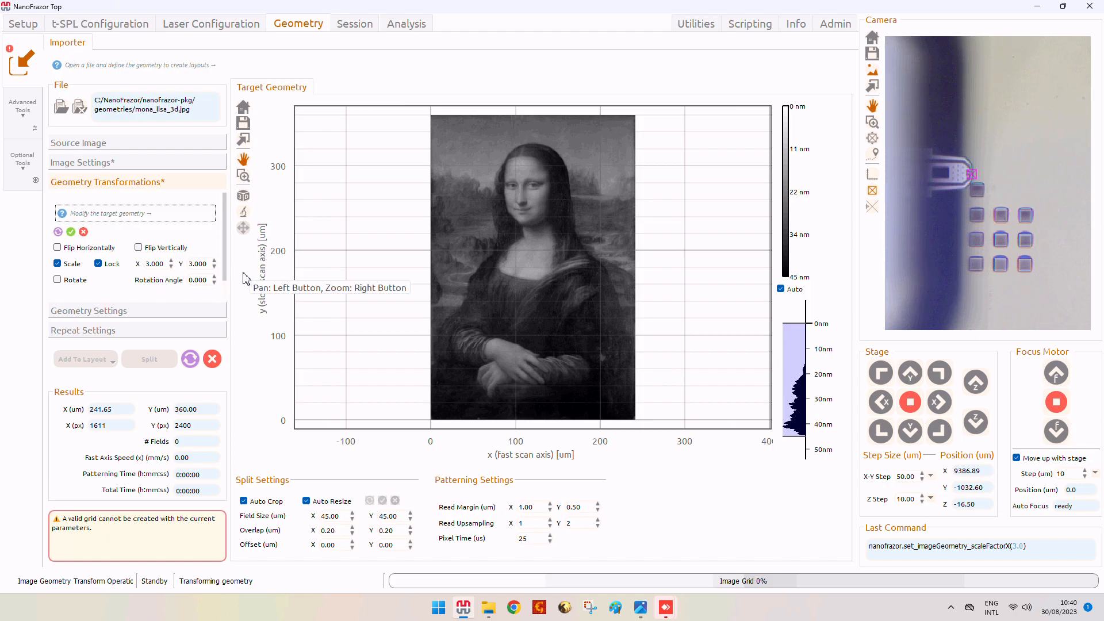
Unlock the X and Y scale factors and set only the X scale to 1.
{"action": "left_click", "coordinate": [98, 263]}
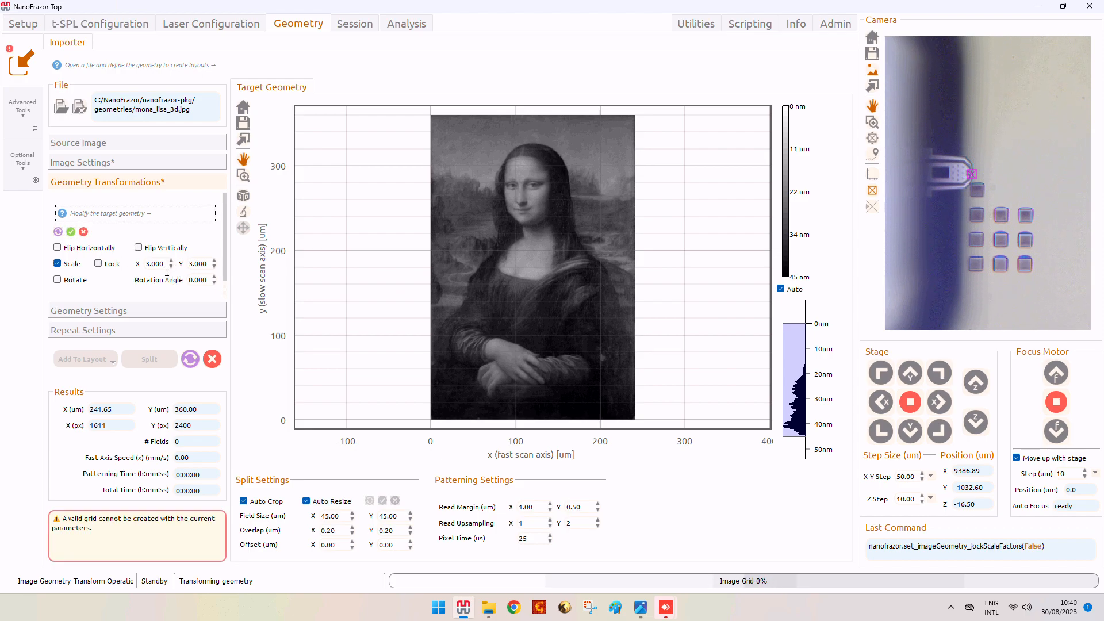
{"action": "left_click_drag", "start_coordinate": [163, 263], "coordinate": [145, 264]}
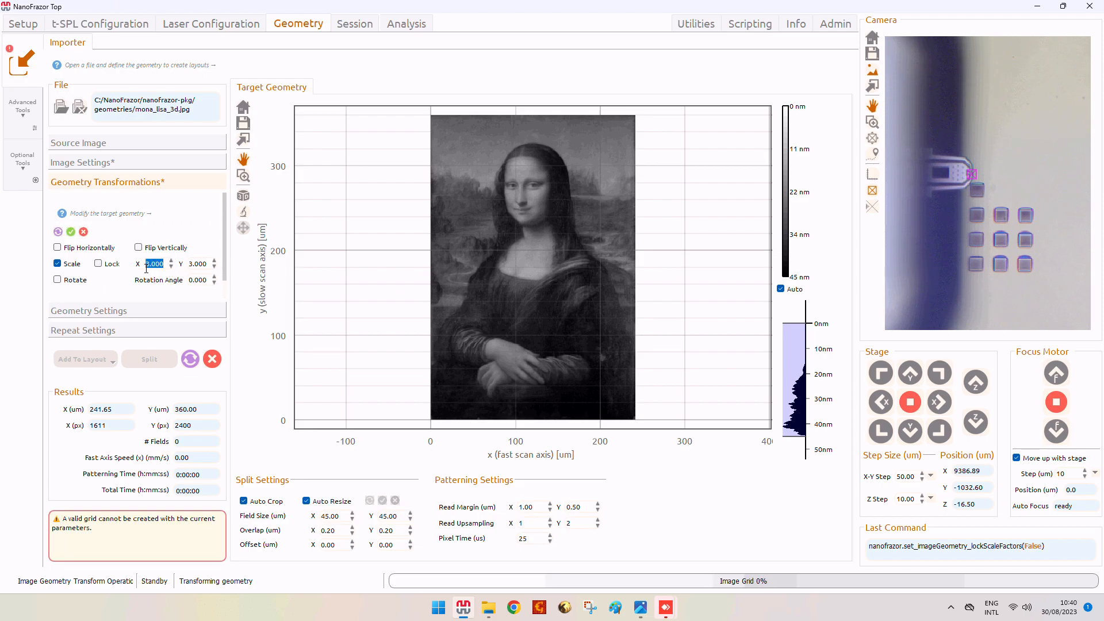
{"action": "type", "text": "1"}
{"action": "key", "text": "Return"}
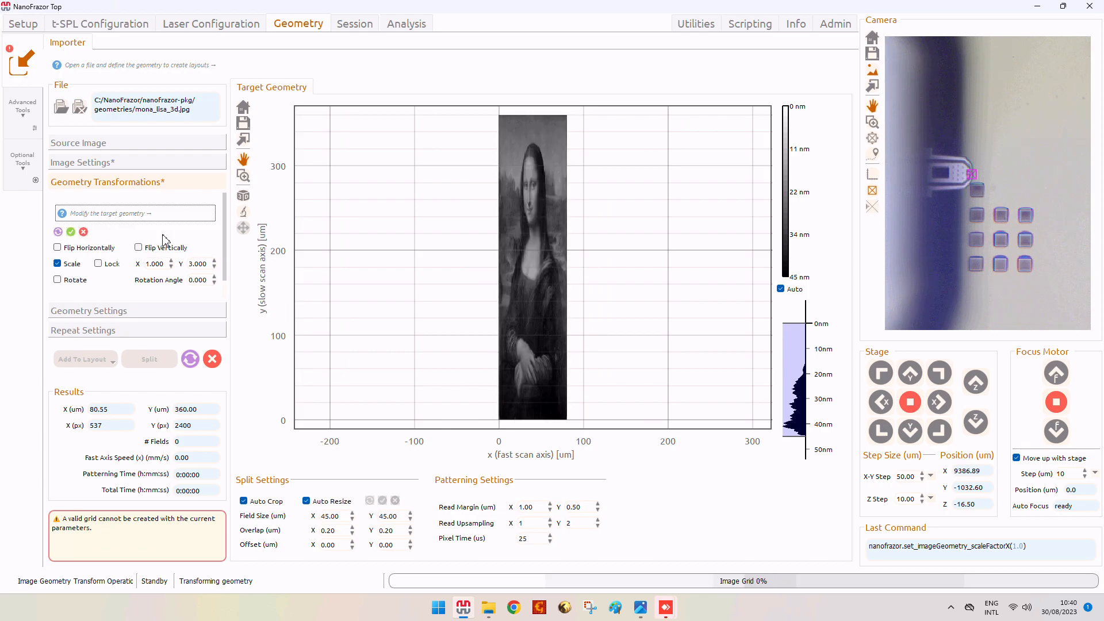
Set the geometry's X scale factor back to 3.
{"action": "left_click_drag", "start_coordinate": [163, 264], "coordinate": [146, 262]}
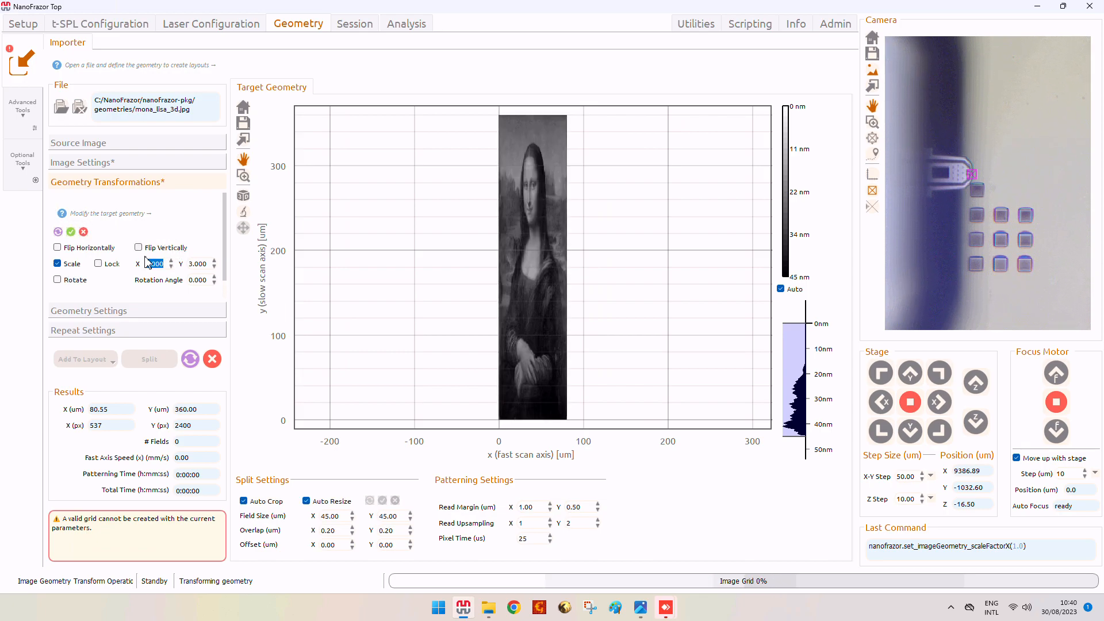
{"action": "type", "text": "3"}
{"action": "key", "text": "Return"}
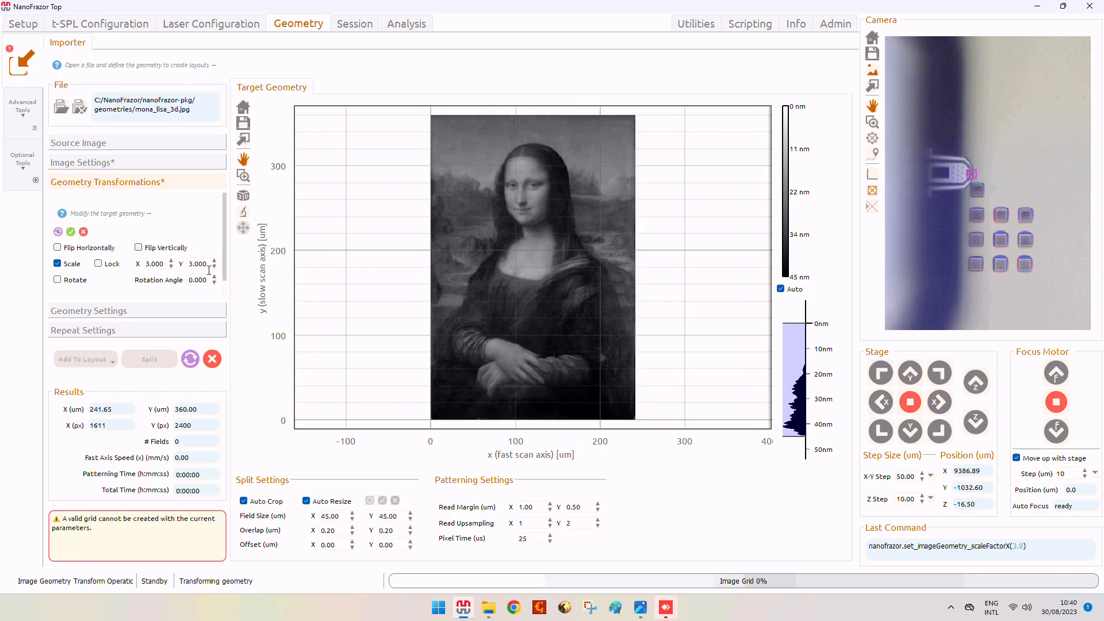
Set the geometry's Y scale factor to 1, and switch scaling off and back on to compare the shapes.
{"action": "left_click_drag", "start_coordinate": [213, 269], "coordinate": [195, 271]}
{"action": "type", "text": "1"}
{"action": "key", "text": "Return"}
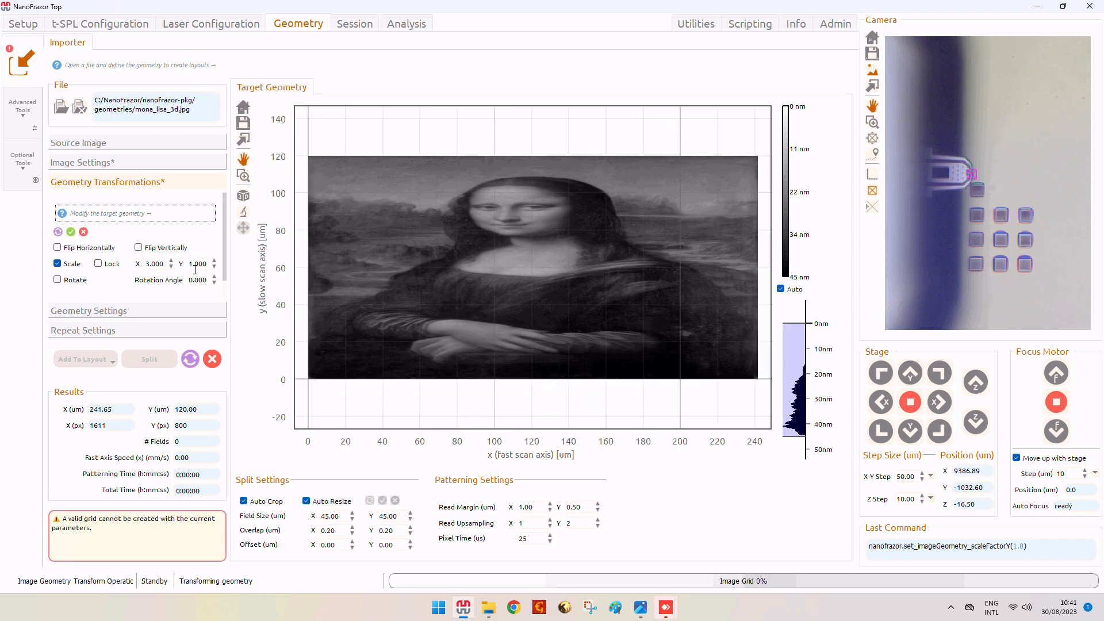
{"action": "left_click", "coordinate": [58, 264]}
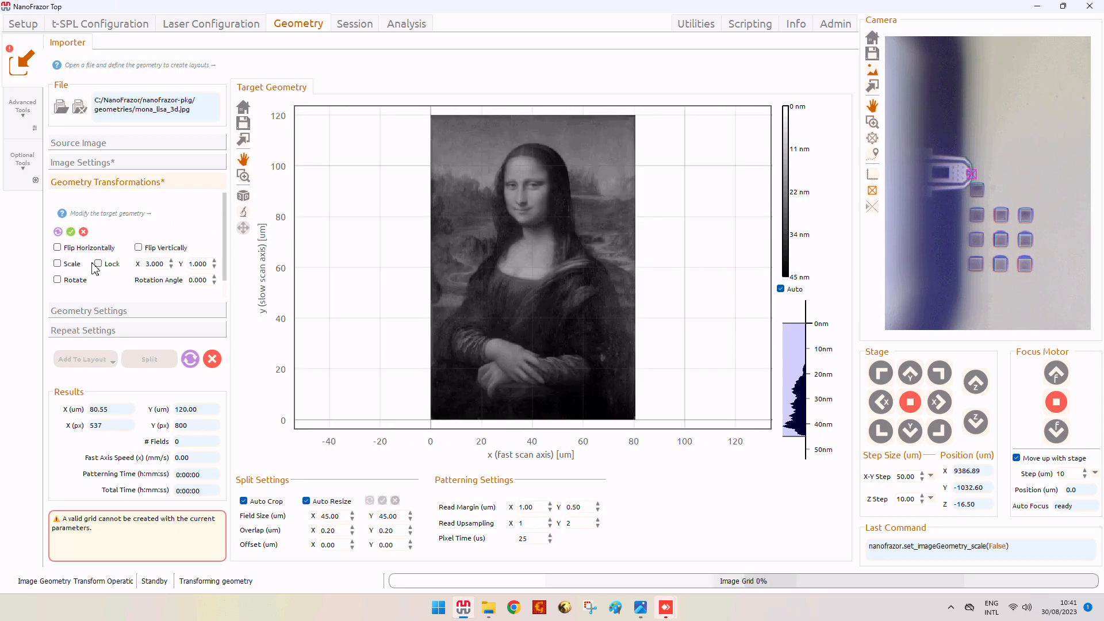
{"action": "left_click", "coordinate": [58, 264]}
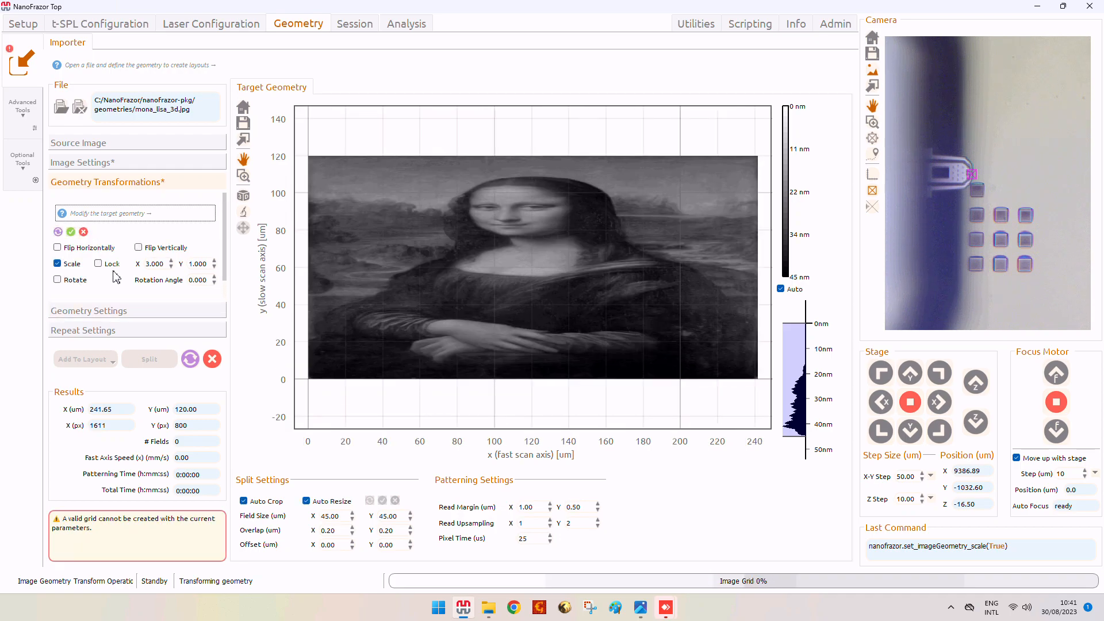
Lock the X and Y scale factors together and set the X scale to 1.
{"action": "left_click", "coordinate": [99, 264]}
{"action": "double_click", "coordinate": [154, 263]}
{"action": "type", "text": "1"}
{"action": "key", "text": "Return"}
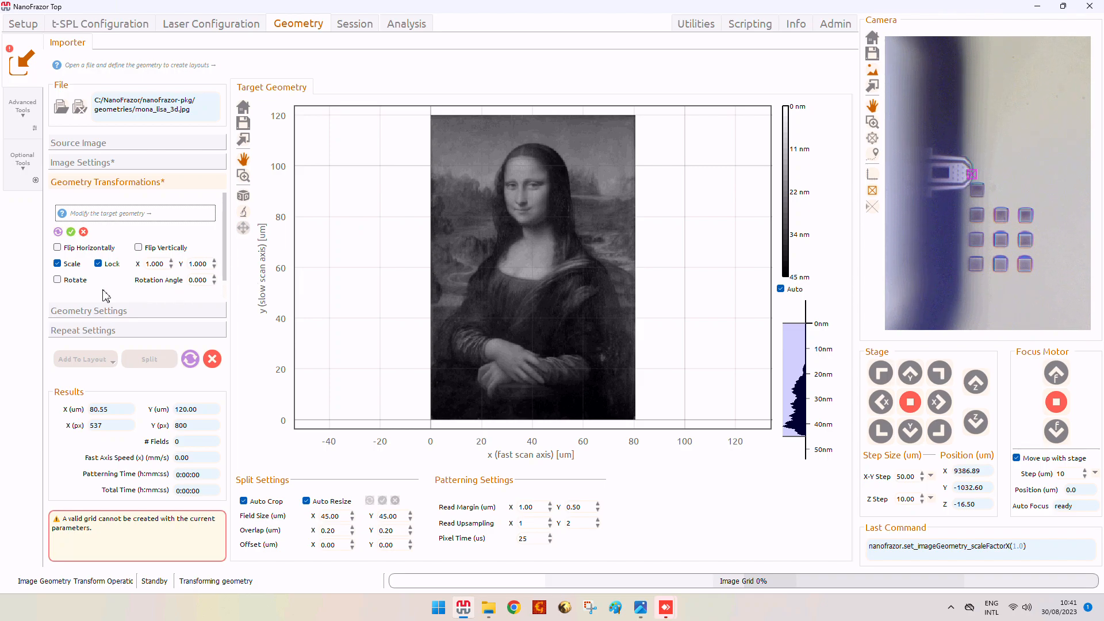
Enable rotation of the geometry and adjust the rotation angle to 5 degrees.
{"action": "left_click", "coordinate": [58, 280]}
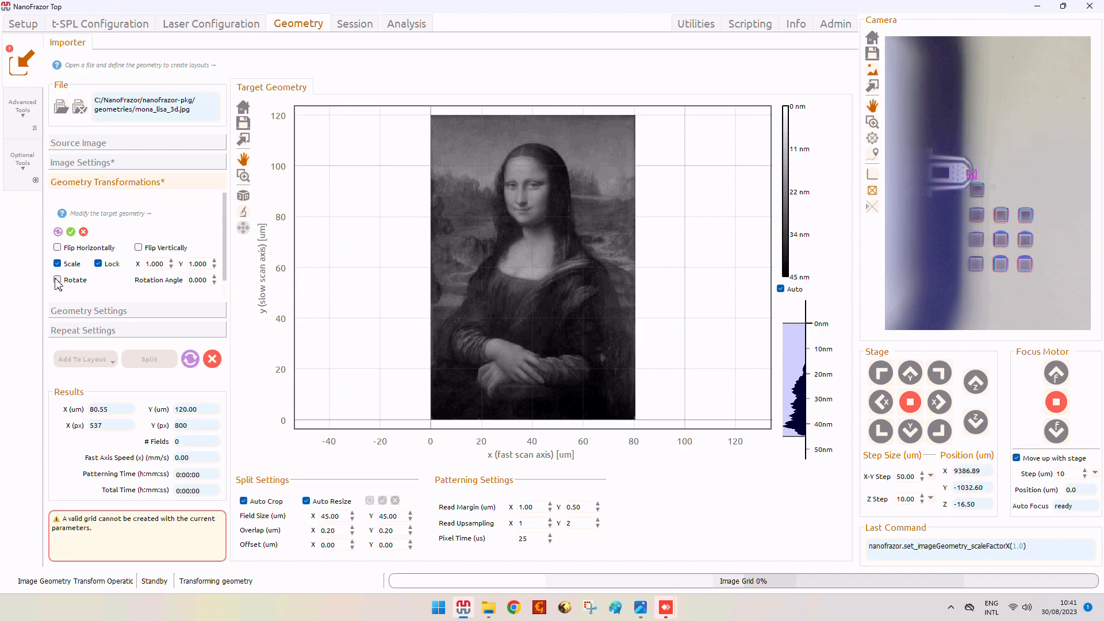
{"action": "left_click", "coordinate": [57, 280]}
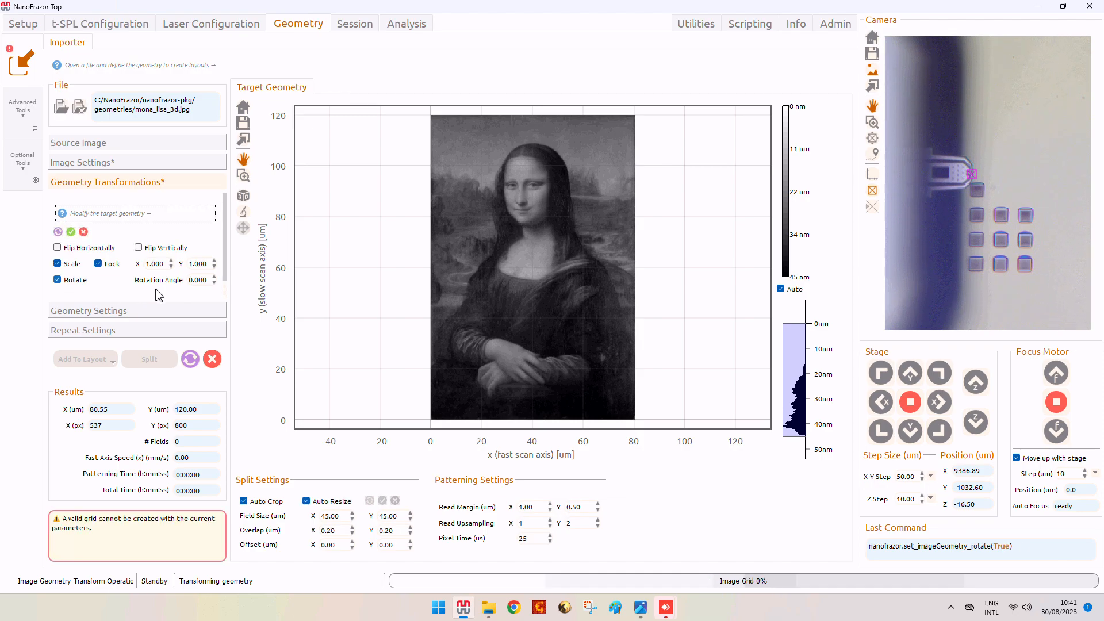
{"action": "left_click", "coordinate": [213, 282]}
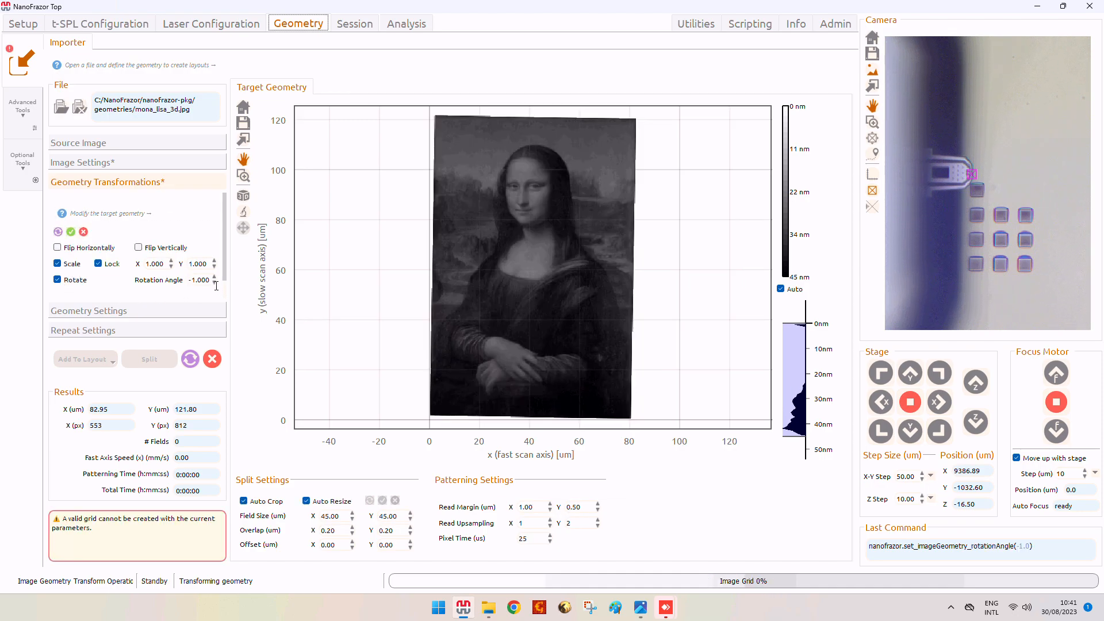
{"action": "left_click", "coordinate": [214, 277]}
{"action": "left_click", "coordinate": [215, 277]}
{"action": "left_click", "coordinate": [215, 277]}
{"action": "left_click", "coordinate": [215, 277]}
{"action": "left_click", "coordinate": [215, 277]}
{"action": "left_click", "coordinate": [215, 277]}
{"action": "double_click", "coordinate": [192, 283]}
{"action": "left_click", "coordinate": [187, 280]}
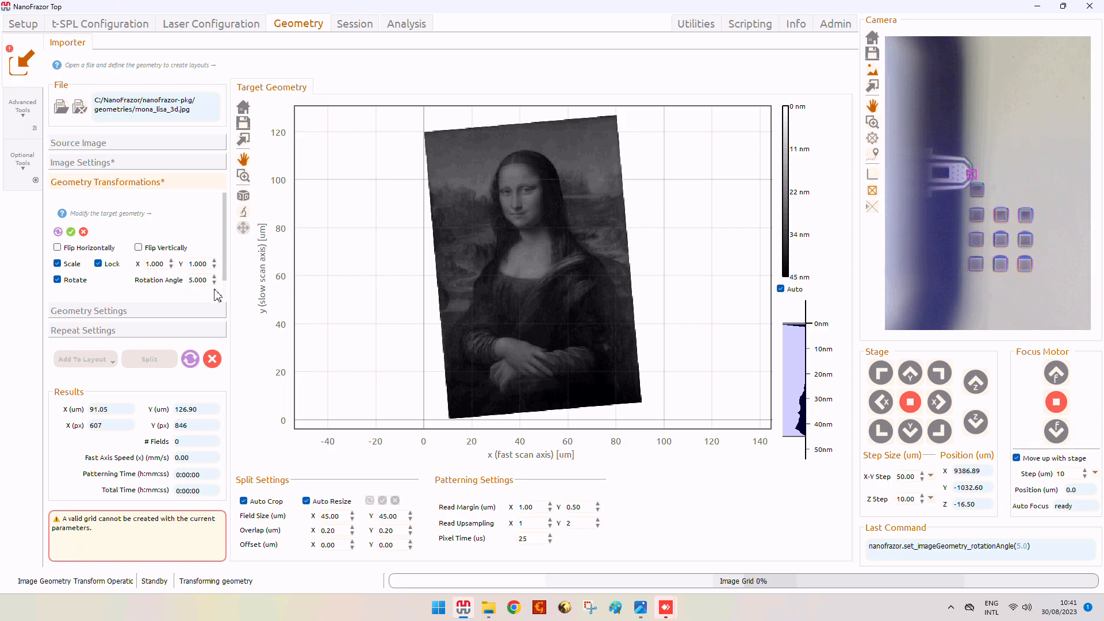
Set the geometry's rotation angle to 30 degrees, inspect the rotated image, and turn rotation off again.
{"action": "double_click", "coordinate": [193, 281]}
{"action": "type", "text": "3"}
{"action": "key", "text": "Tab"}
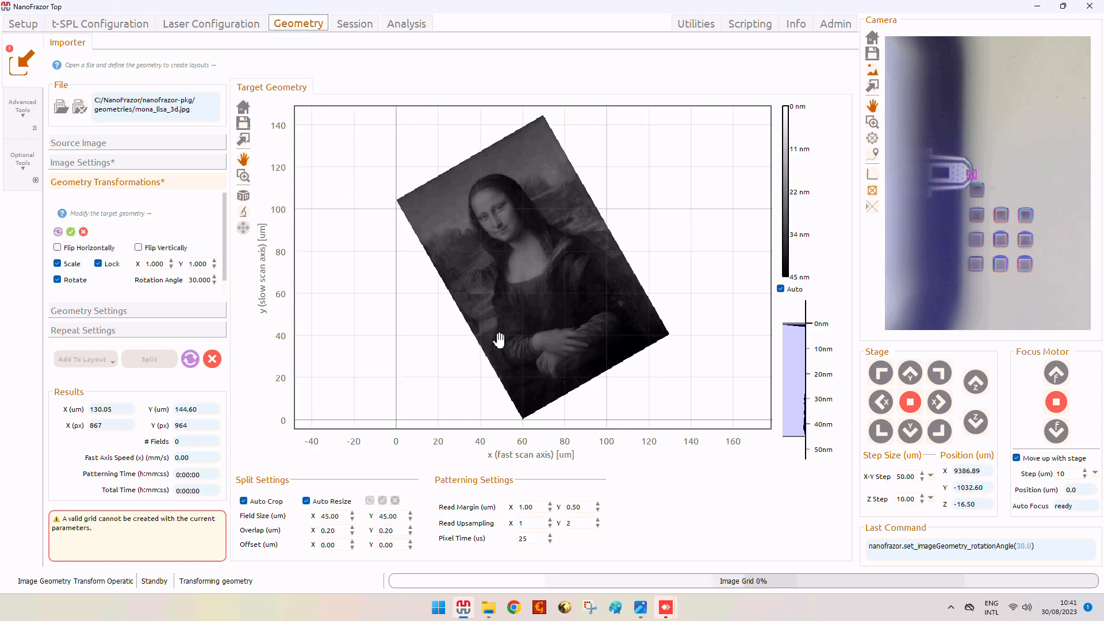
{"action": "scroll", "coordinate": [512, 342], "scroll_direction": "up", "scroll_amount": 4}
{"action": "left_click_drag", "start_coordinate": [683, 394], "coordinate": [547, 315]}
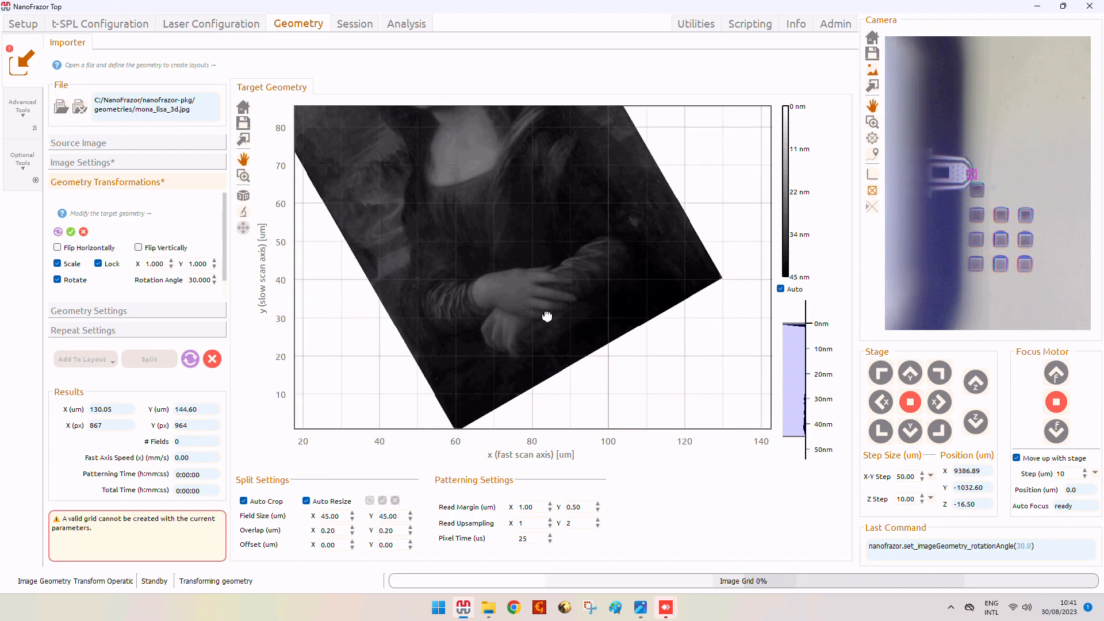
{"action": "scroll", "coordinate": [535, 305], "scroll_direction": "down", "scroll_amount": 4}
{"action": "left_click_drag", "start_coordinate": [526, 256], "coordinate": [513, 311]}
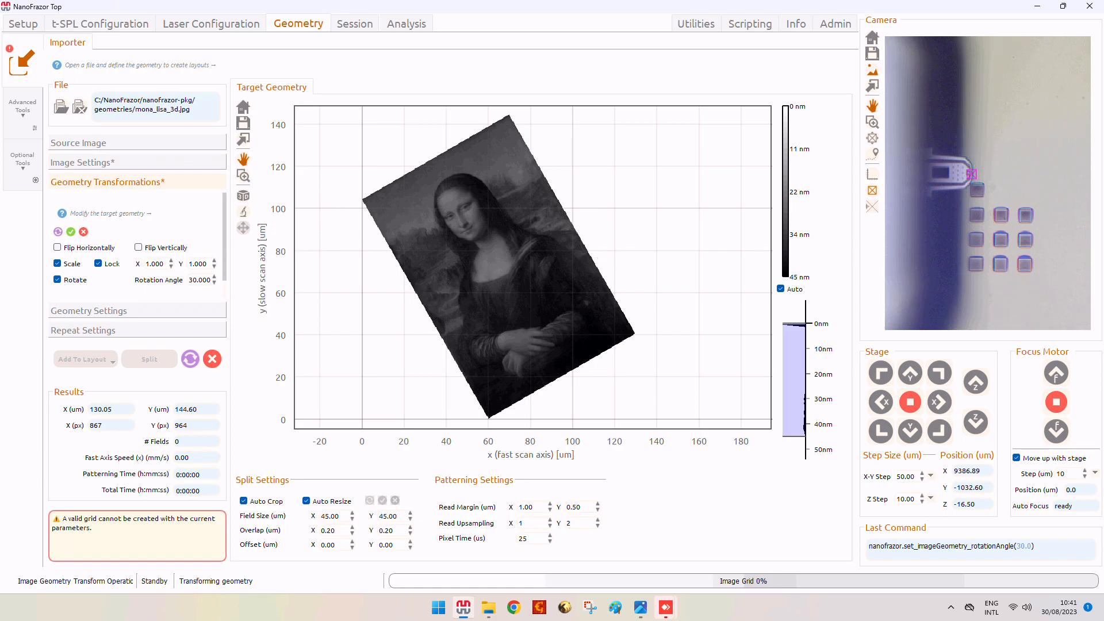
{"action": "left_click", "coordinate": [57, 280]}
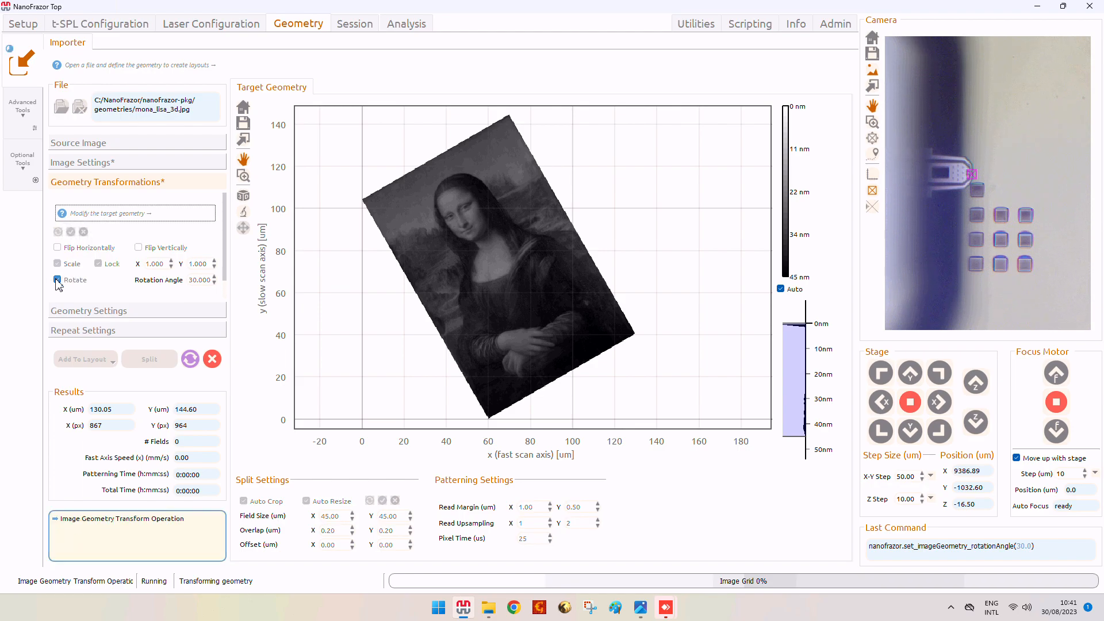
{"action": "scroll", "coordinate": [556, 384], "scroll_direction": "up", "scroll_amount": 3}
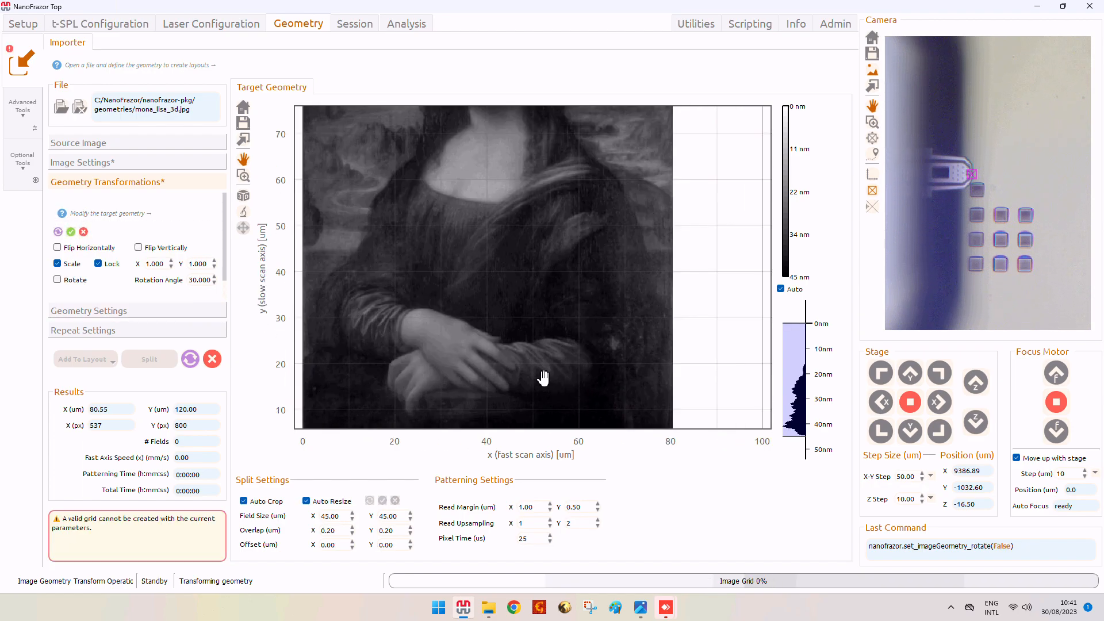
In the geometry settings, set the t-SPL pixel size dX to 20 nm with the aspect ratio locked.
{"action": "left_click", "coordinate": [86, 311]}
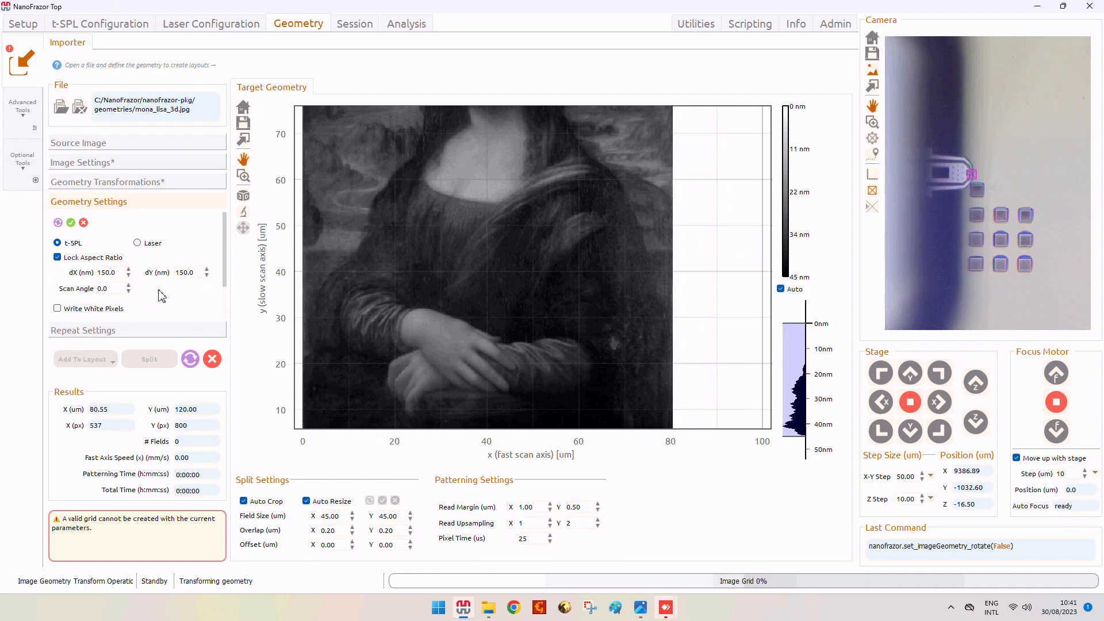
{"action": "scroll", "coordinate": [603, 325], "scroll_direction": "down", "scroll_amount": 2}
{"action": "scroll", "coordinate": [600, 321], "scroll_direction": "down", "scroll_amount": 3}
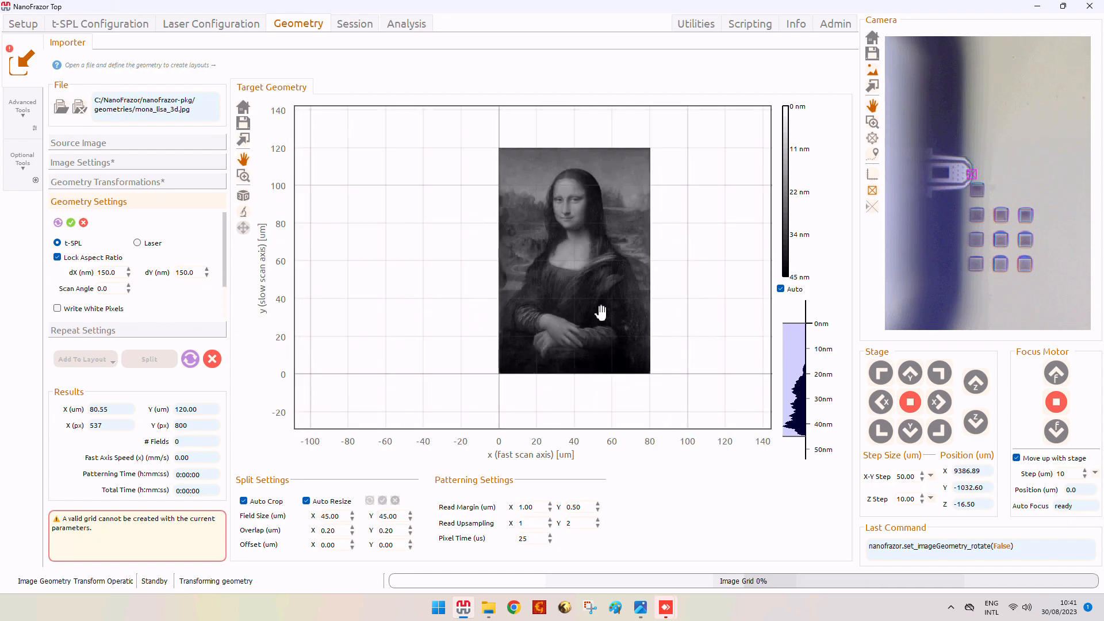
{"action": "scroll", "coordinate": [549, 316], "scroll_direction": "up", "scroll_amount": 1}
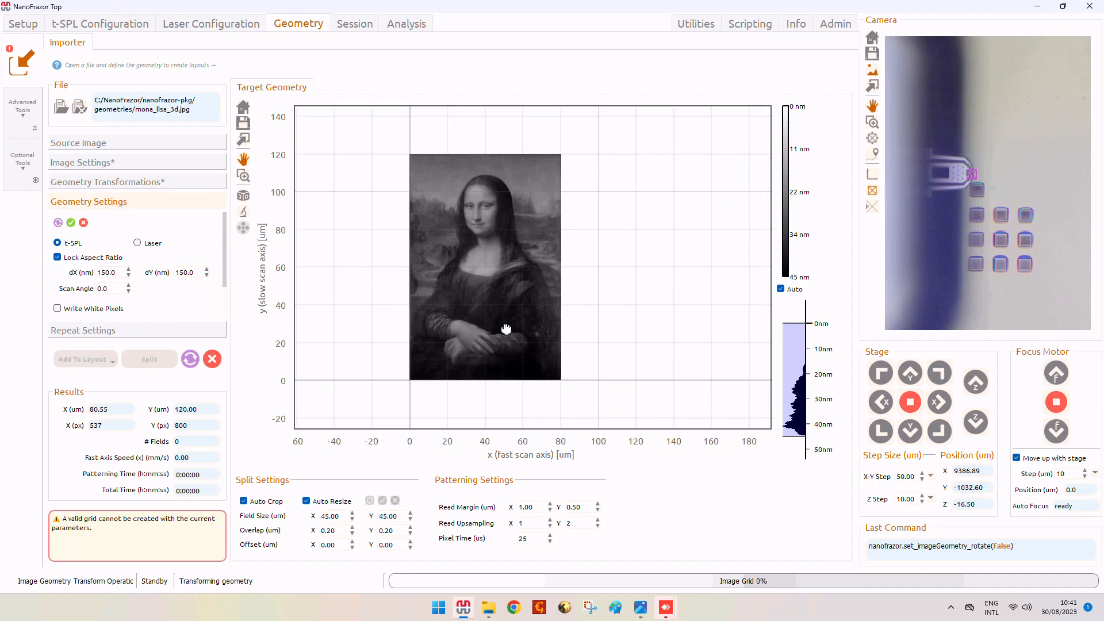
{"action": "scroll", "coordinate": [505, 326], "scroll_direction": "up", "scroll_amount": 1}
{"action": "scroll", "coordinate": [370, 266], "scroll_direction": "up", "scroll_amount": 1}
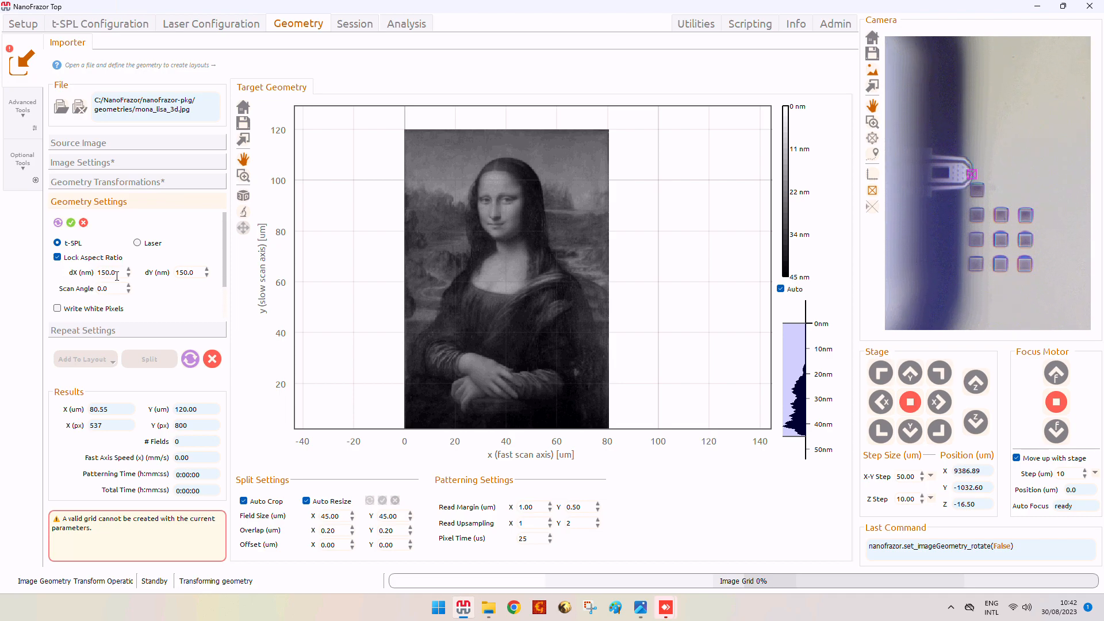
{"action": "double_click", "coordinate": [104, 273]}
{"action": "double_click", "coordinate": [199, 277]}
{"action": "left_click", "coordinate": [127, 276]}
{"action": "left_click_drag", "start_coordinate": [115, 272], "coordinate": [100, 271]}
{"action": "type", "text": "20"}
{"action": "key", "text": "Return"}
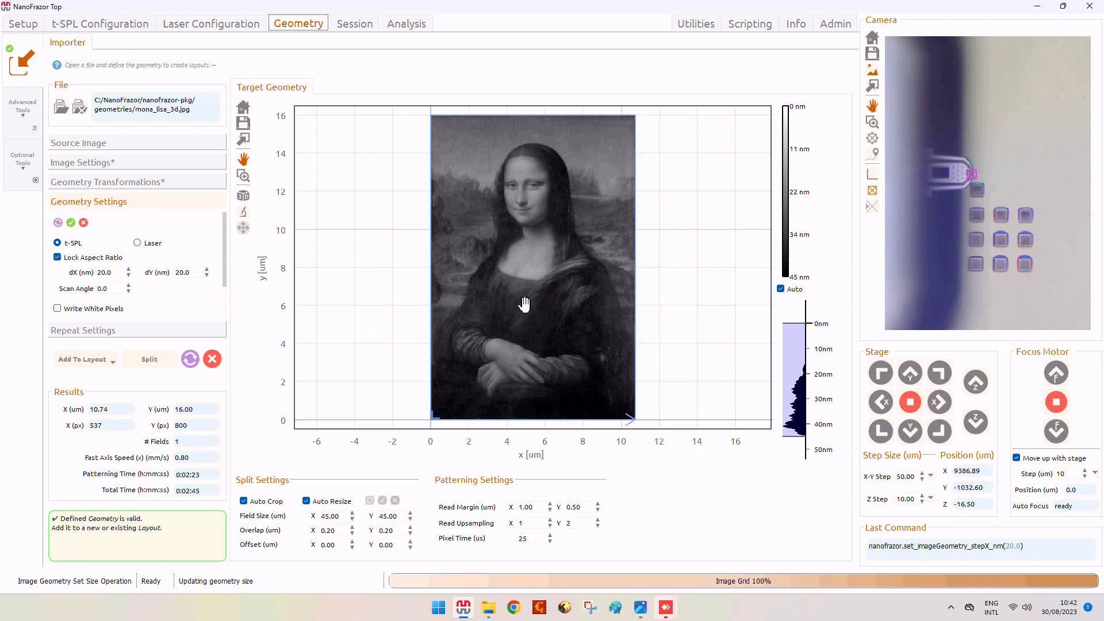
Try a scan angle of 90 degrees for the geometry and set it back to 0.
{"action": "scroll", "coordinate": [523, 305], "scroll_direction": "down", "scroll_amount": 2}
{"action": "left_click_drag", "start_coordinate": [522, 305], "coordinate": [503, 306]}
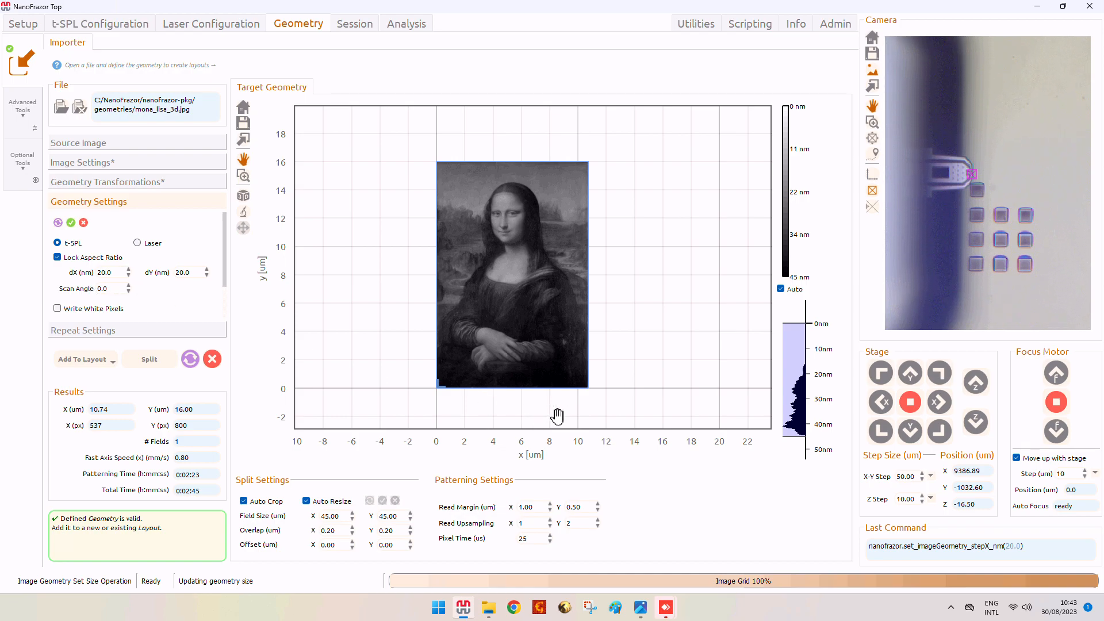
{"action": "double_click", "coordinate": [122, 291]}
{"action": "key", "text": "Return"}
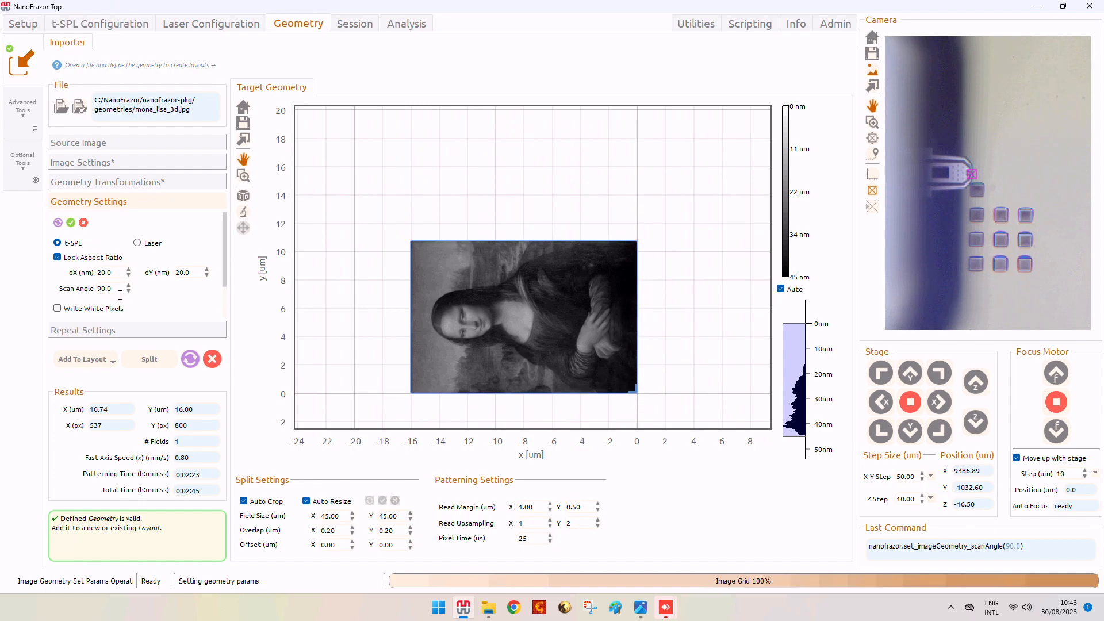
{"action": "type", "text": "0"}
{"action": "key", "text": "Return"}
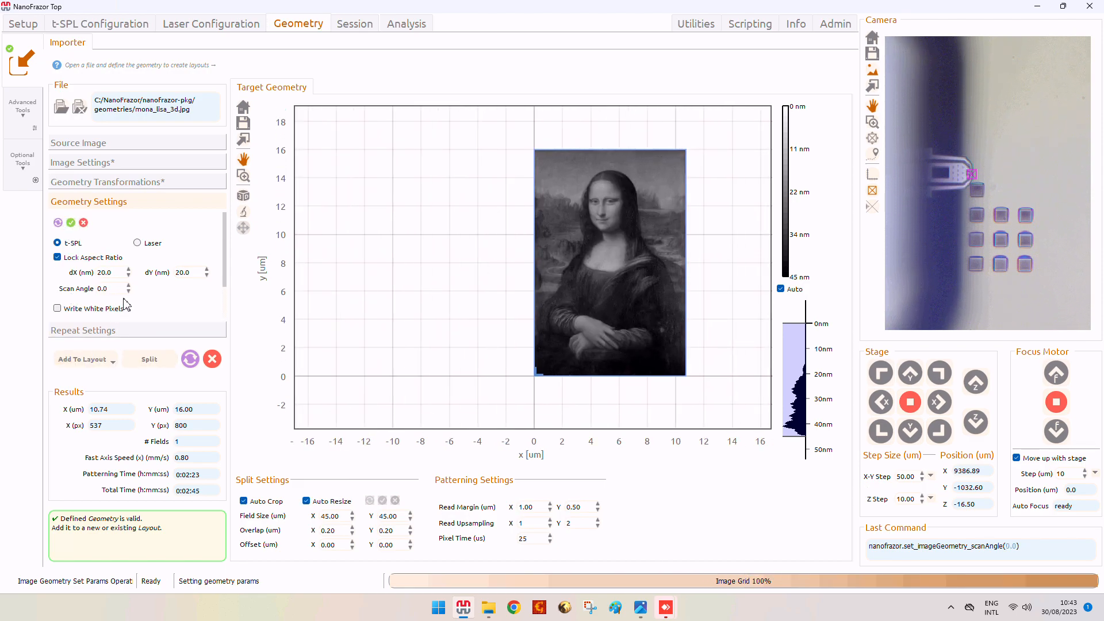
Switch the writing of white pixels on and off, and load wheel_2d.png from the geometries folder.
{"action": "left_click", "coordinate": [57, 309]}
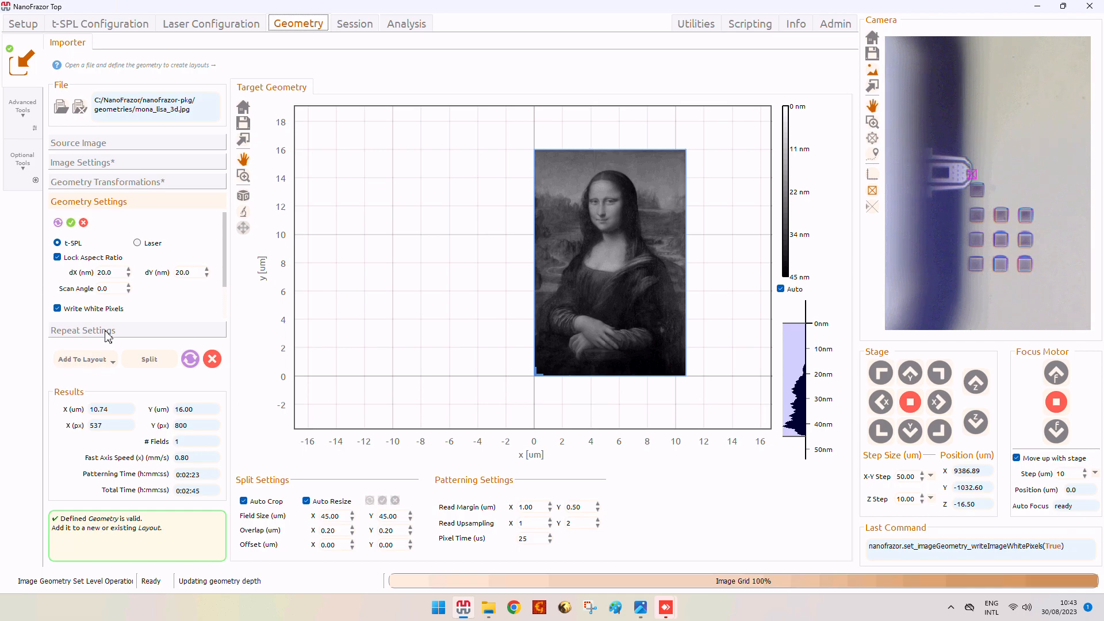
{"action": "left_click", "coordinate": [57, 309]}
{"action": "left_click", "coordinate": [63, 107]}
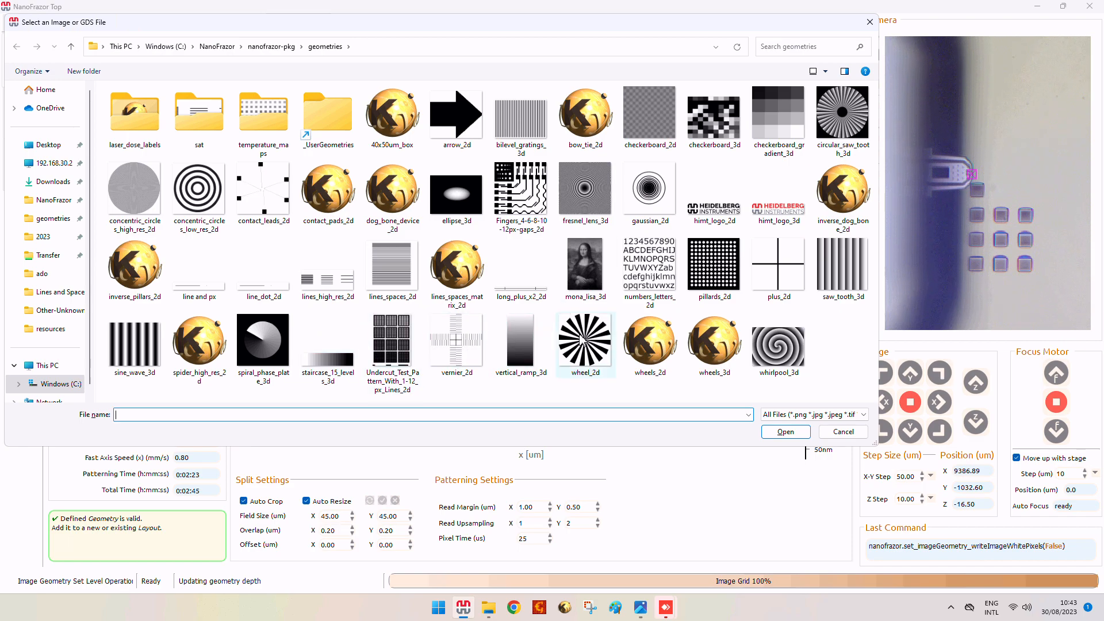
{"action": "key", "text": "Escape"}
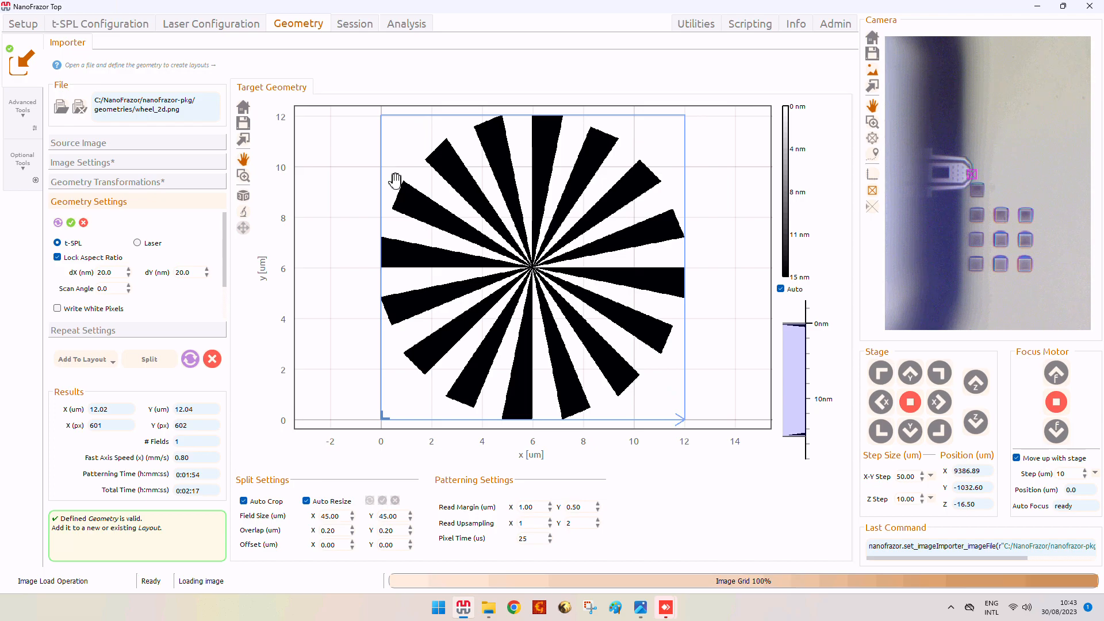
Enable writing white pixels for the wheel pattern, examine its depth histogram, and disable the option again.
{"action": "left_click", "coordinate": [58, 309]}
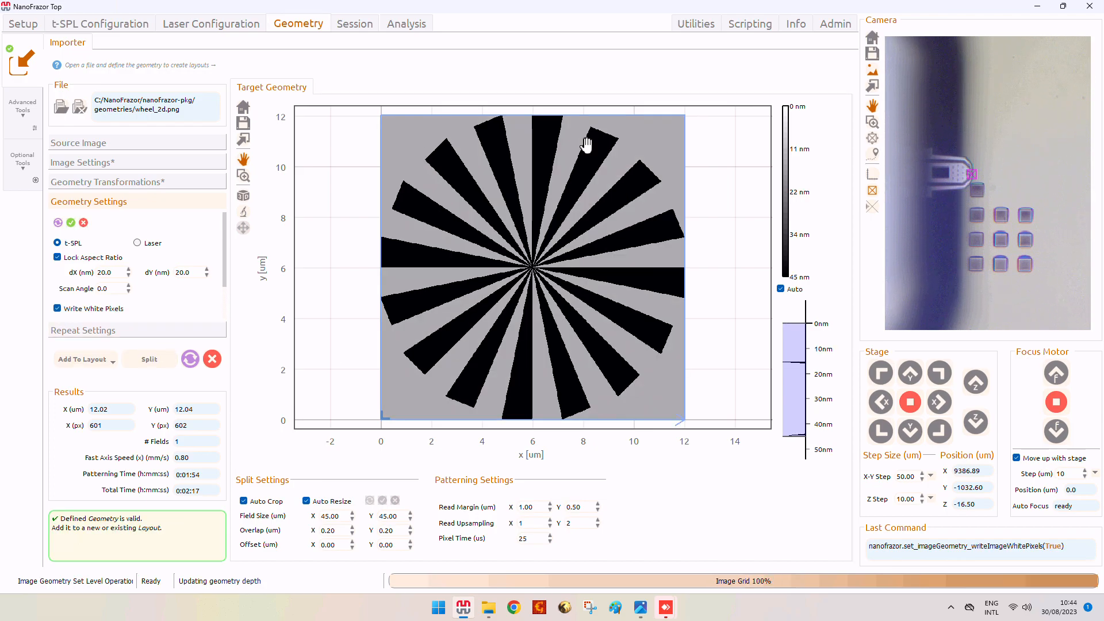
{"action": "scroll", "coordinate": [826, 358], "scroll_direction": "up", "scroll_amount": 2}
{"action": "scroll", "coordinate": [826, 357], "scroll_direction": "up", "scroll_amount": 3}
{"action": "scroll", "coordinate": [804, 358], "scroll_direction": "down", "scroll_amount": 2}
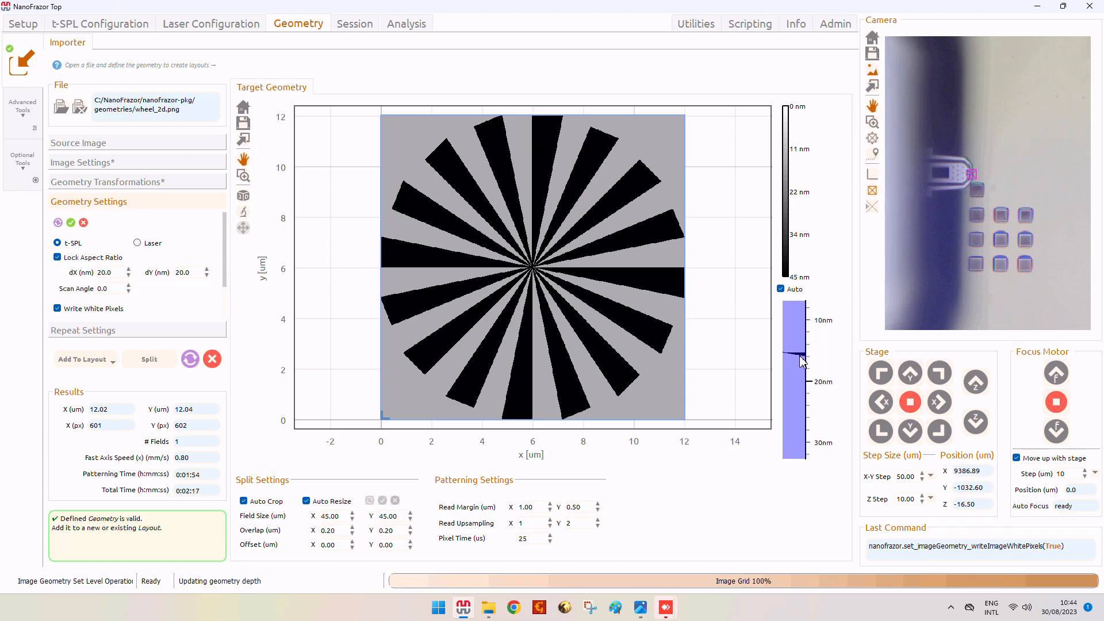
{"action": "scroll", "coordinate": [802, 363], "scroll_direction": "down", "scroll_amount": 2}
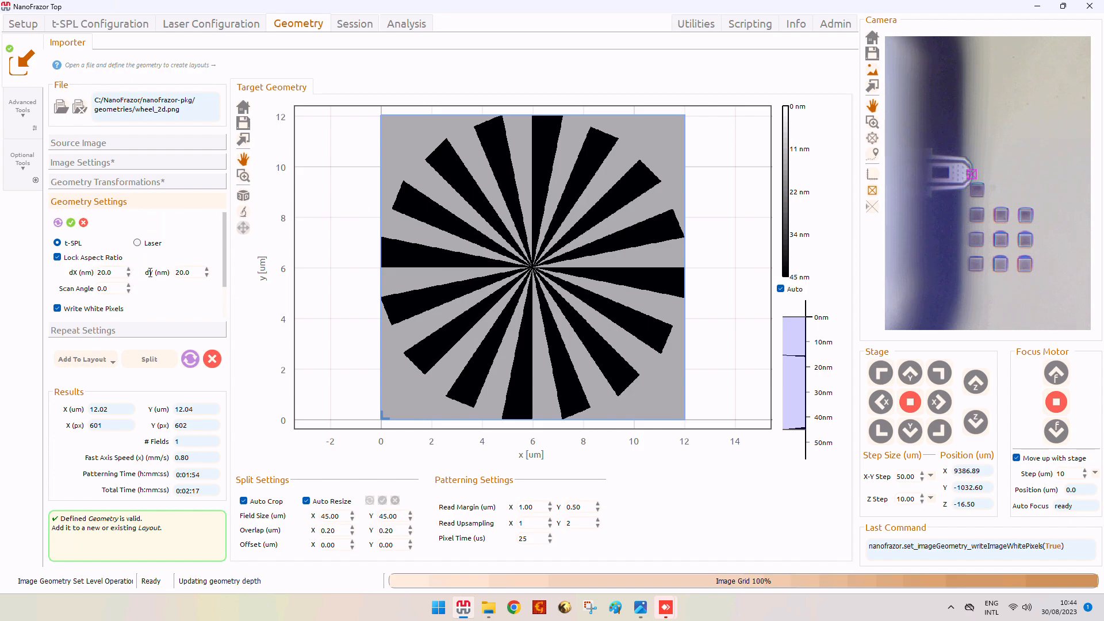
{"action": "left_click", "coordinate": [59, 309]}
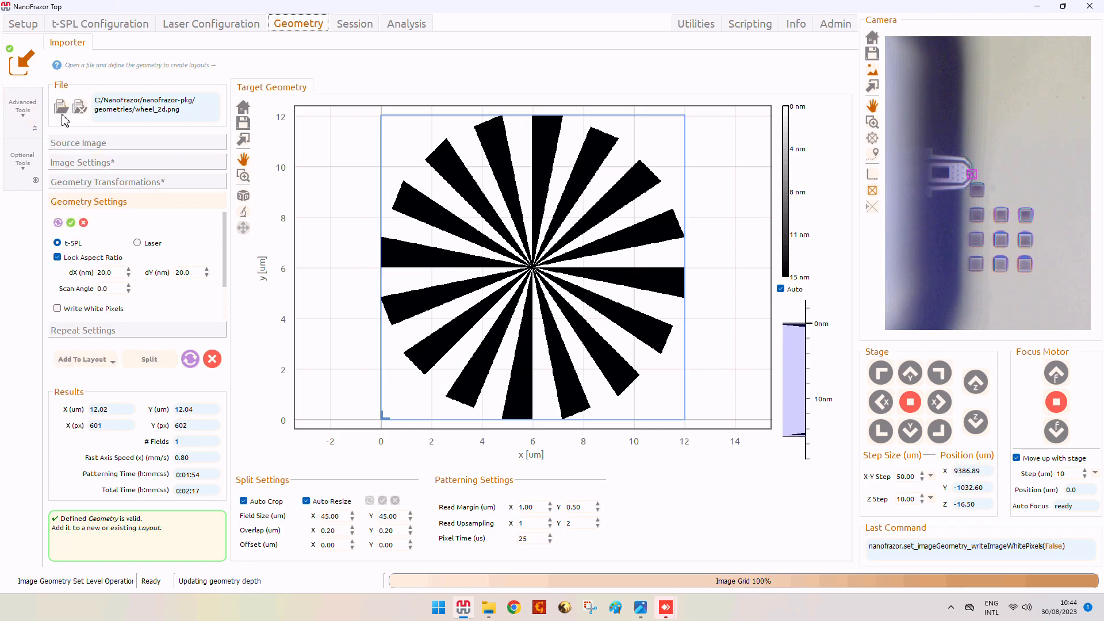
Load mona_lisa_3d.jpg as the target geometry again and switch the writing of white pixels on and off.
{"action": "left_click", "coordinate": [61, 108]}
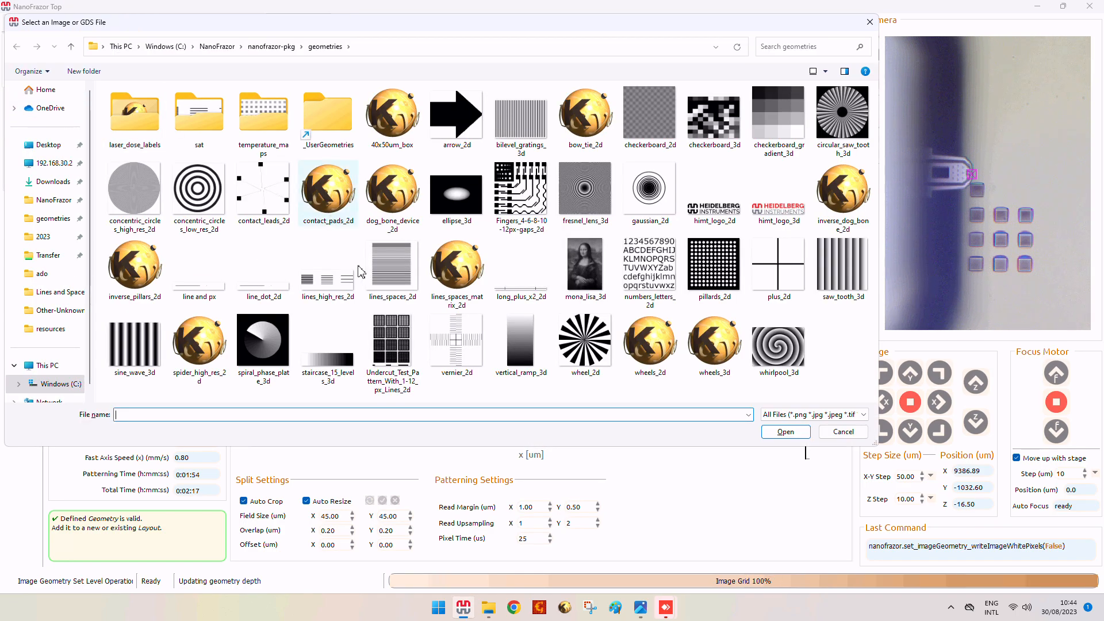
{"action": "left_click", "coordinate": [601, 273]}
{"action": "double_click", "coordinate": [602, 273]}
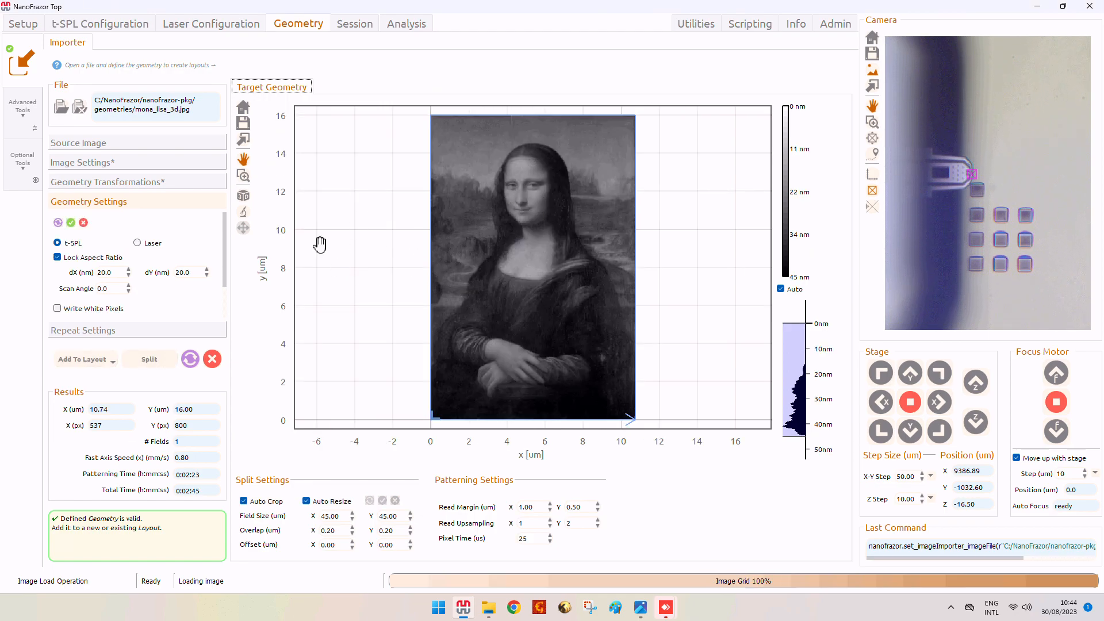
{"action": "left_click", "coordinate": [57, 308]}
{"action": "left_click", "coordinate": [57, 308]}
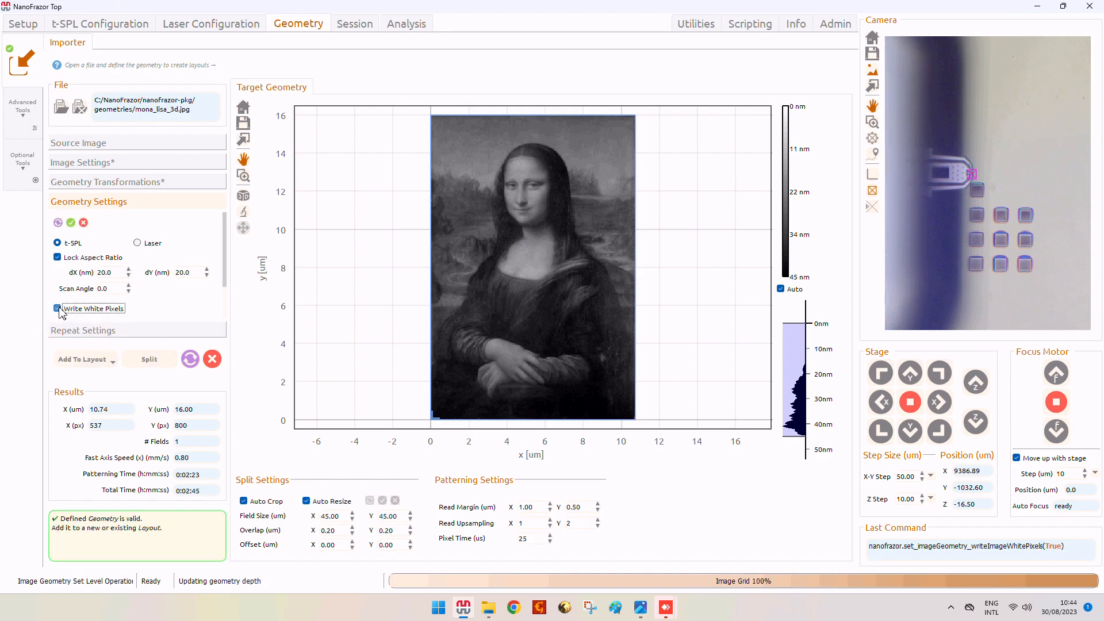
Repeat the geometry in a 3 by 3 grid with spacing of 25 µm in X and 50 µm in Y.
{"action": "left_click", "coordinate": [92, 332]}
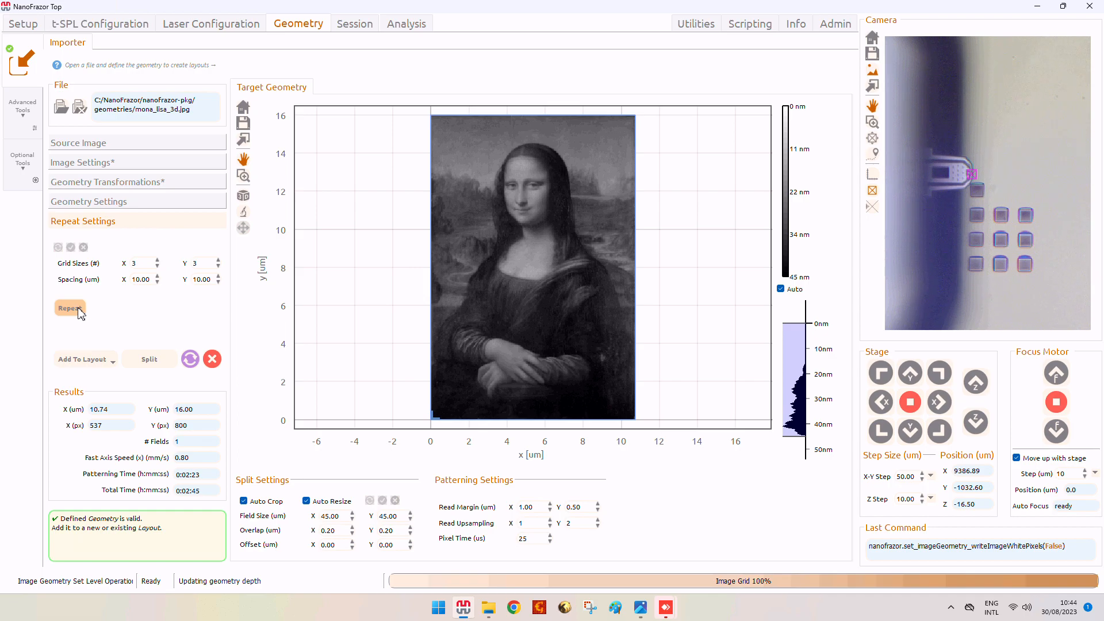
{"action": "left_click_drag", "start_coordinate": [160, 282], "coordinate": [104, 280]}
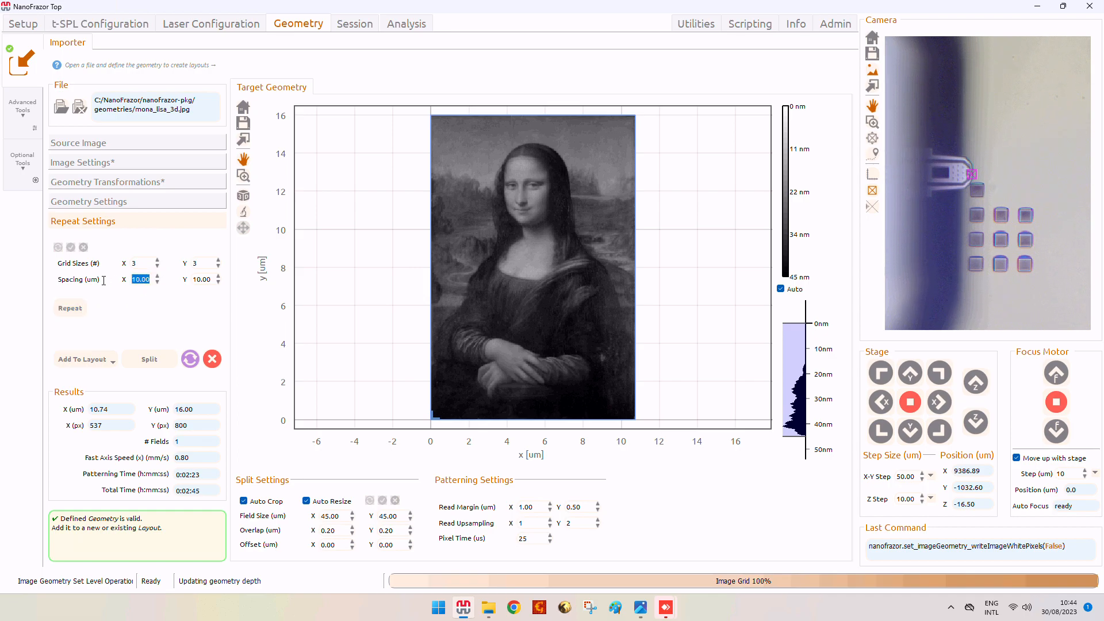
{"action": "type", "text": "25"}
{"action": "key", "text": "Return"}
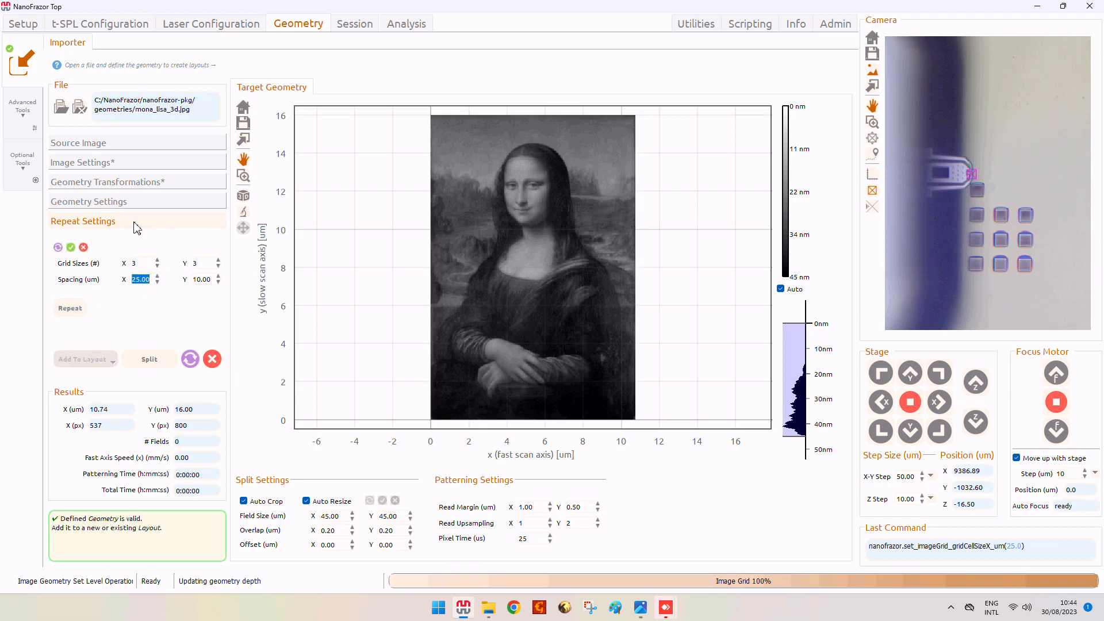
{"action": "left_click_drag", "start_coordinate": [216, 281], "coordinate": [189, 284]}
{"action": "type", "text": "50"}
{"action": "key", "text": "Return"}
{"action": "left_click", "coordinate": [73, 309]}
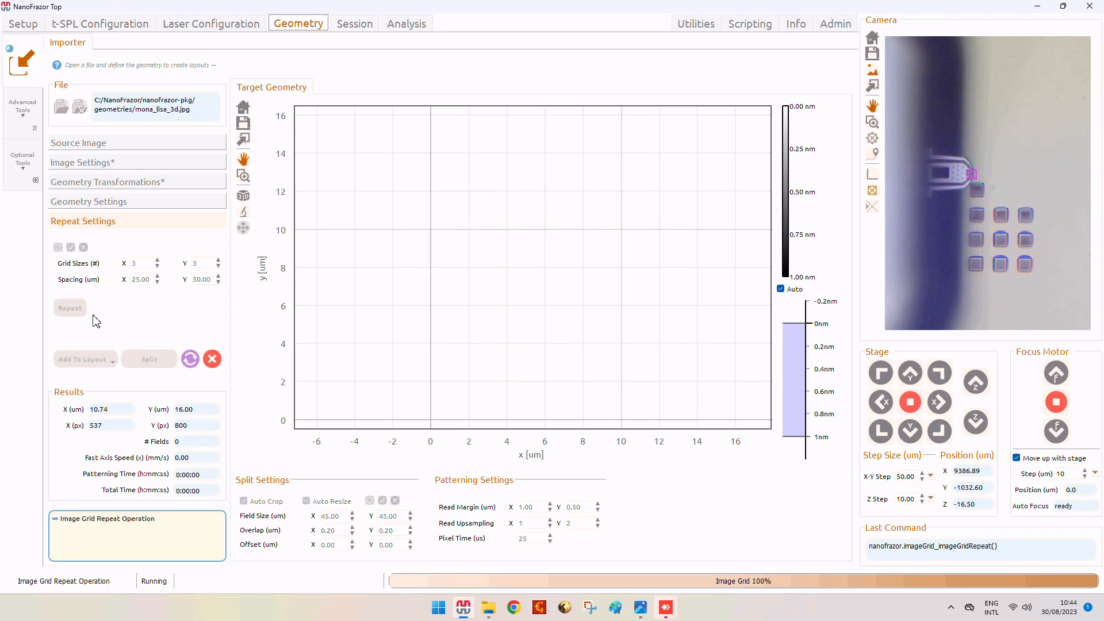
Repeat the Mona Lisa grid with a Y spacing of 30 µm.
{"action": "left_click_drag", "start_coordinate": [640, 326], "coordinate": [593, 304]}
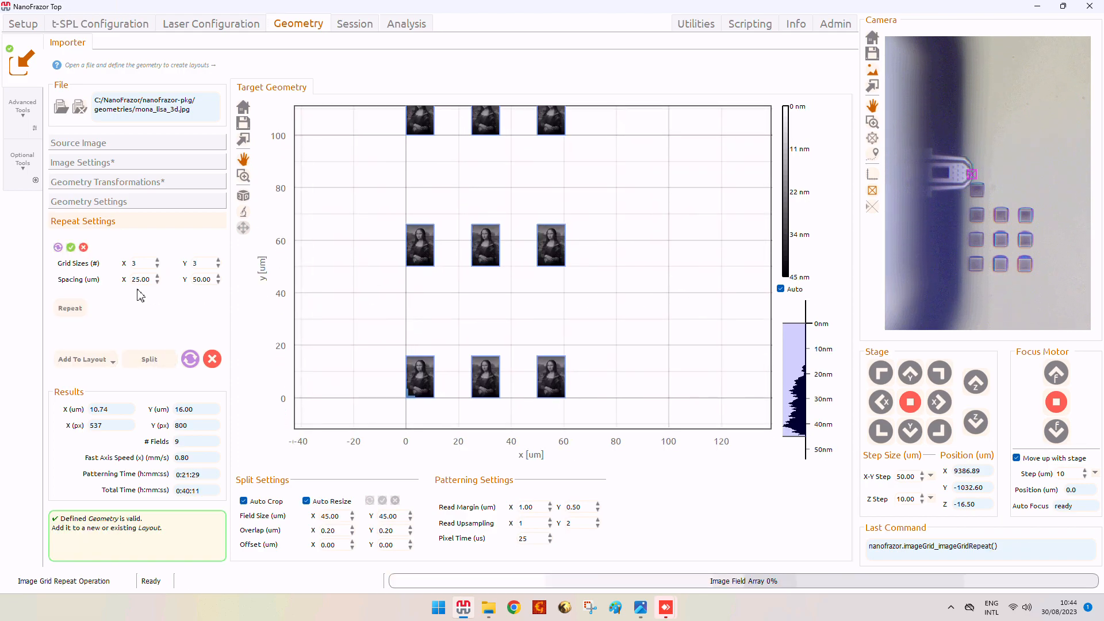
{"action": "double_click", "coordinate": [191, 280]}
{"action": "type", "text": "30"}
{"action": "left_click", "coordinate": [81, 311]}
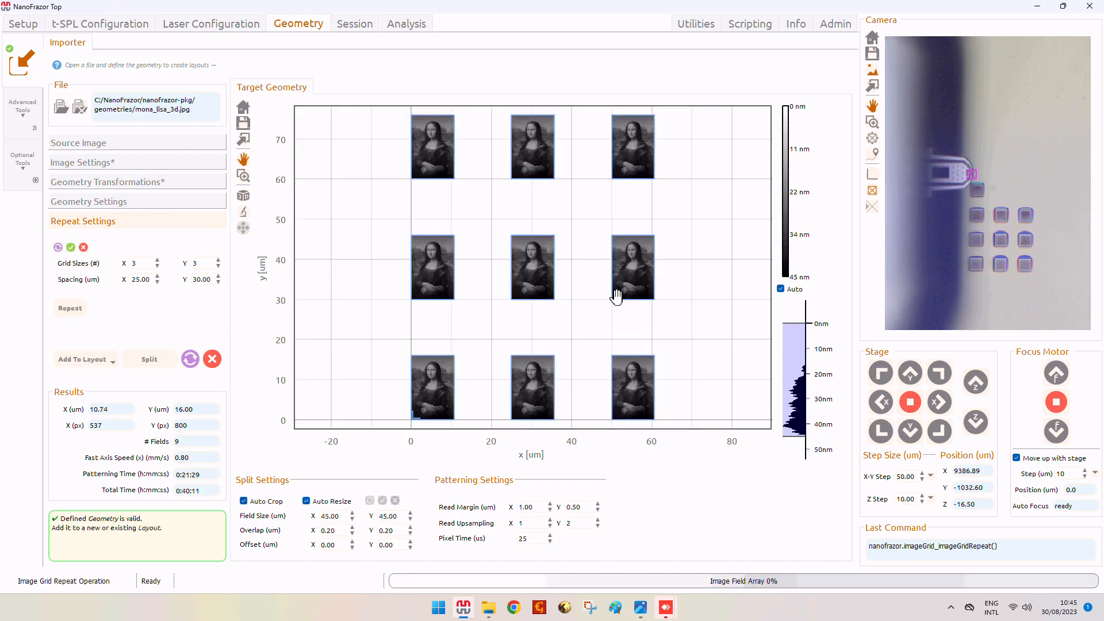
Reset the repeat settings and add the single Mona Lisa geometry to a new t-SPL layout.
{"action": "left_click", "coordinate": [83, 248]}
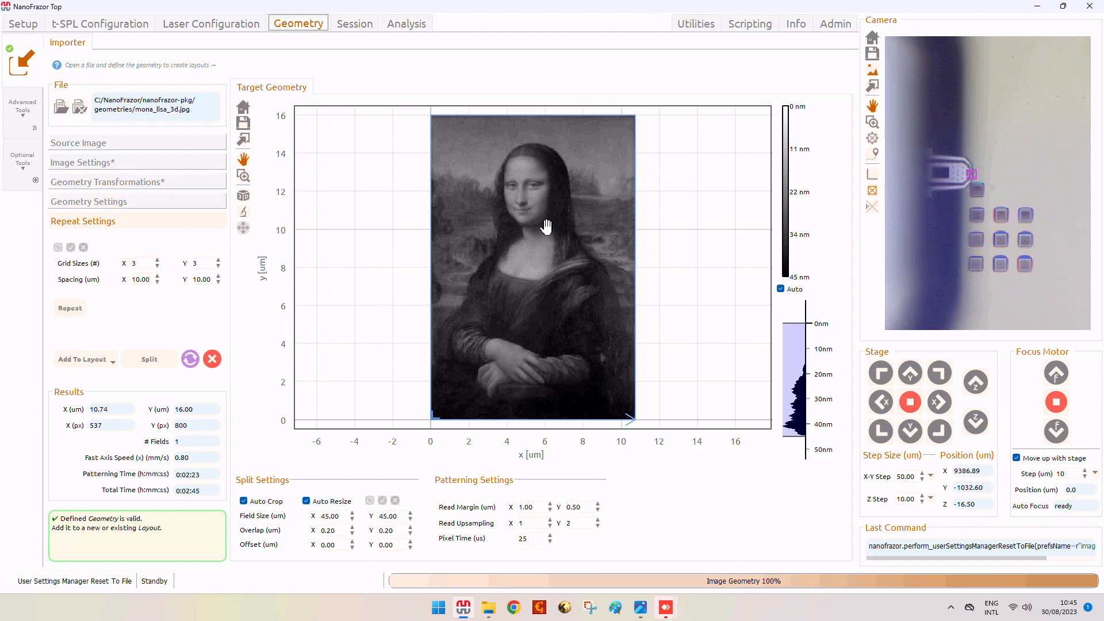
{"action": "left_click", "coordinate": [102, 363]}
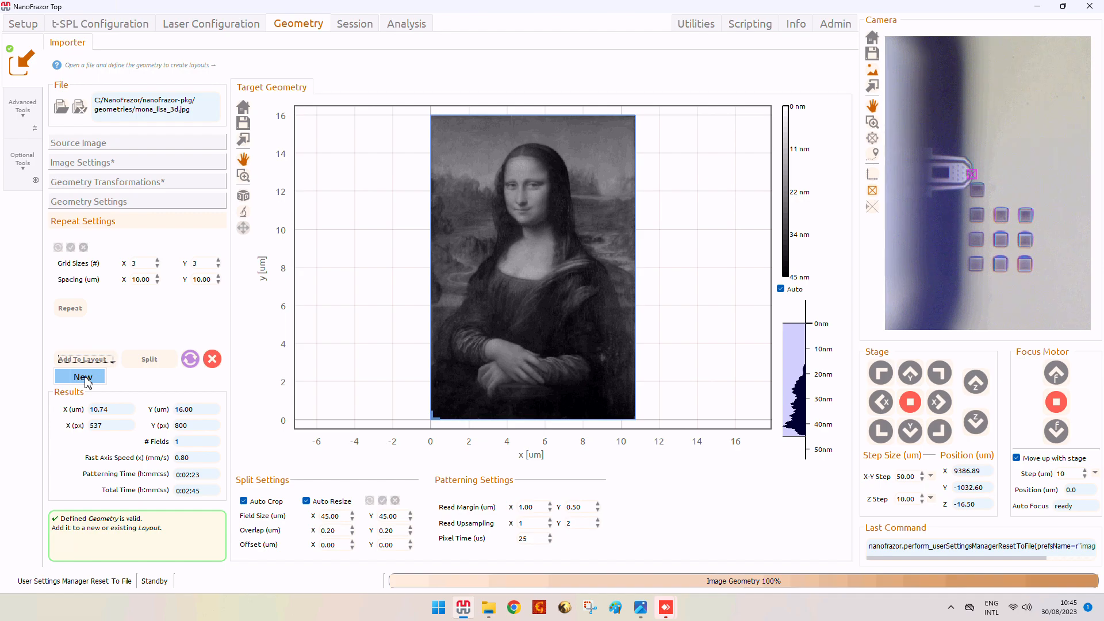
{"action": "left_click", "coordinate": [117, 202]}
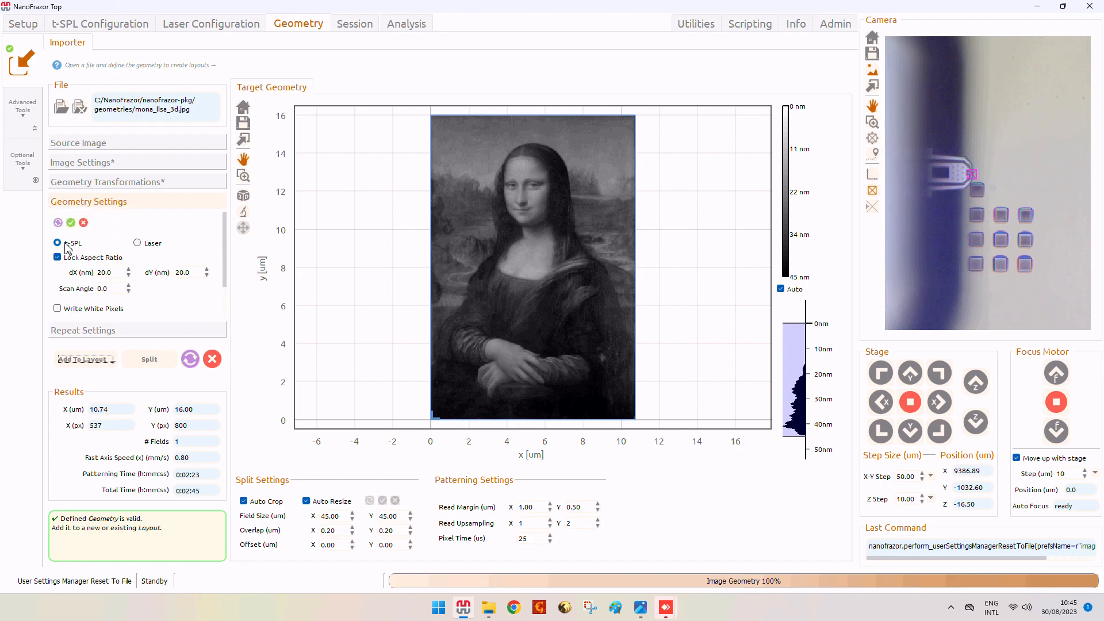
{"action": "left_click", "coordinate": [88, 365]}
{"action": "left_click", "coordinate": [86, 378]}
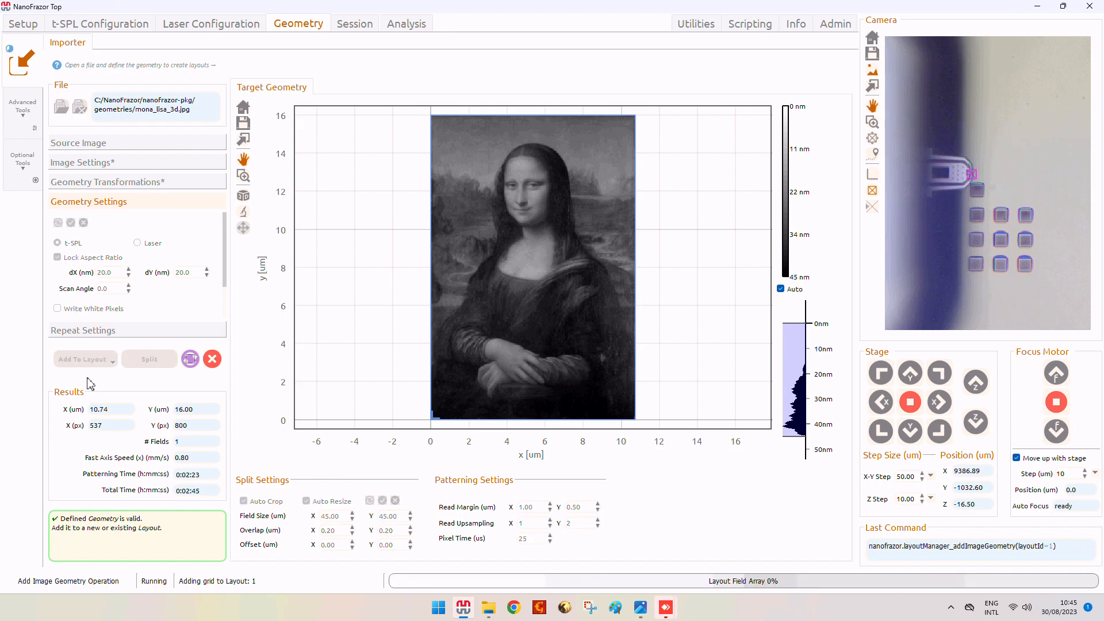
{"action": "left_click", "coordinate": [86, 361]}
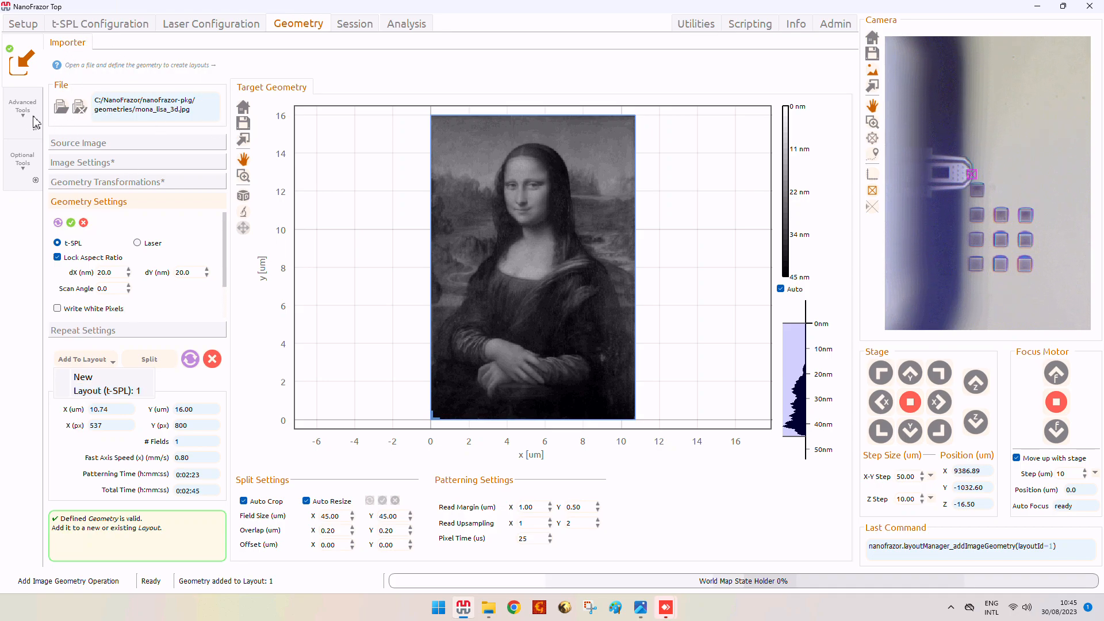
Load arrow_2d.bmp from the geometries folder as the target geometry and look at its image settings.
{"action": "left_click", "coordinate": [64, 112]}
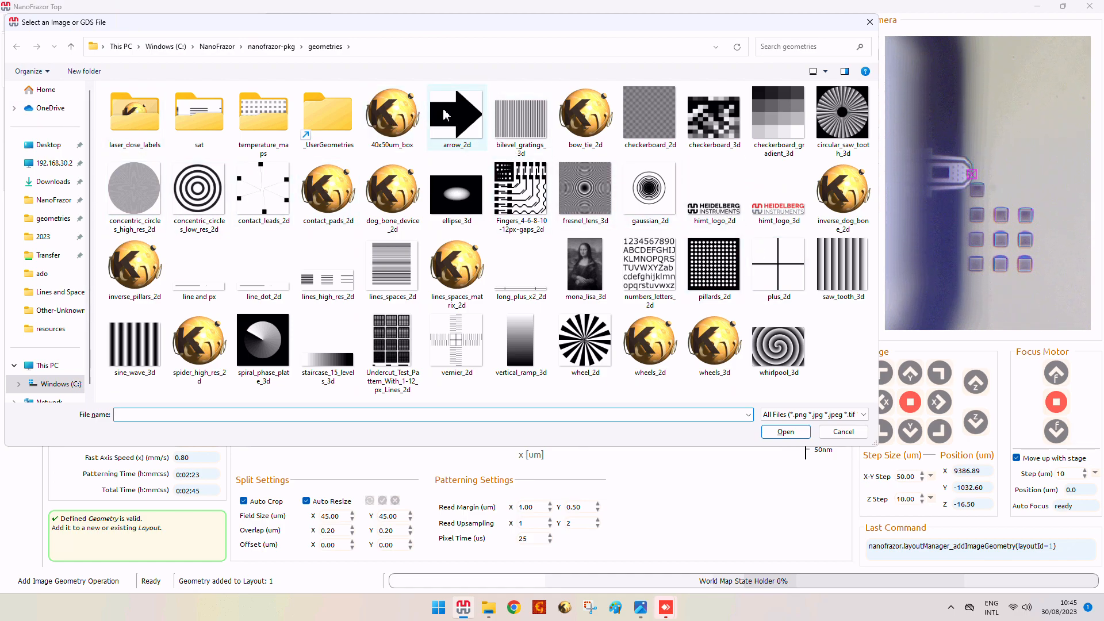
{"action": "double_click", "coordinate": [443, 108]}
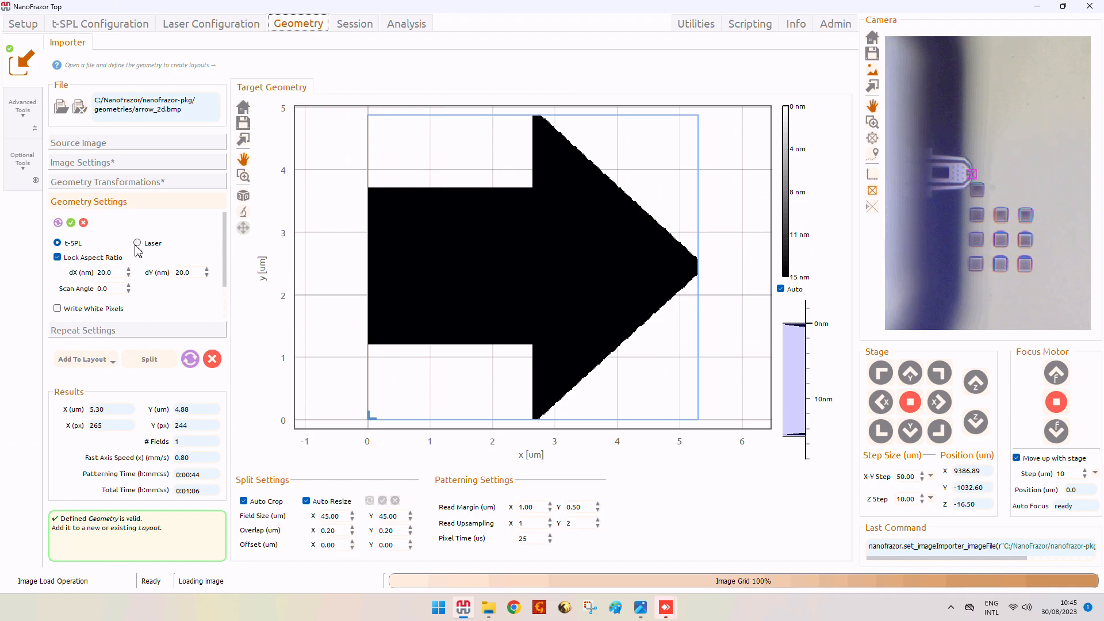
{"action": "left_click", "coordinate": [83, 147]}
{"action": "left_click", "coordinate": [111, 278]}
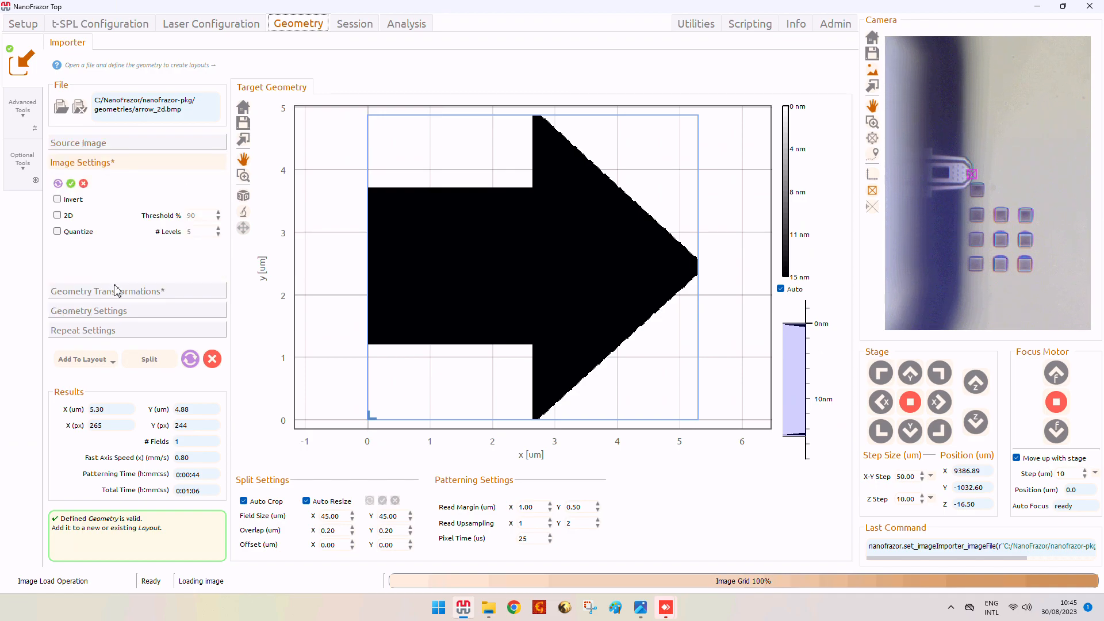
Scale the arrow geometry by a factor of 10 in X and Y with the ratio locked.
{"action": "left_click", "coordinate": [118, 295]}
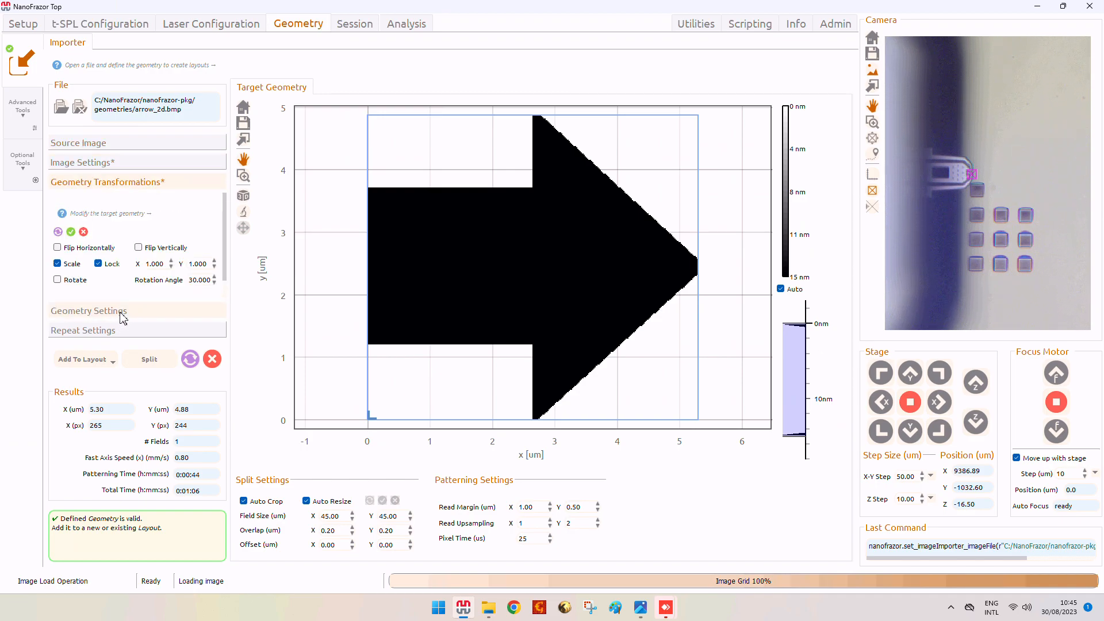
{"action": "left_click", "coordinate": [121, 310]}
{"action": "left_click", "coordinate": [79, 183]}
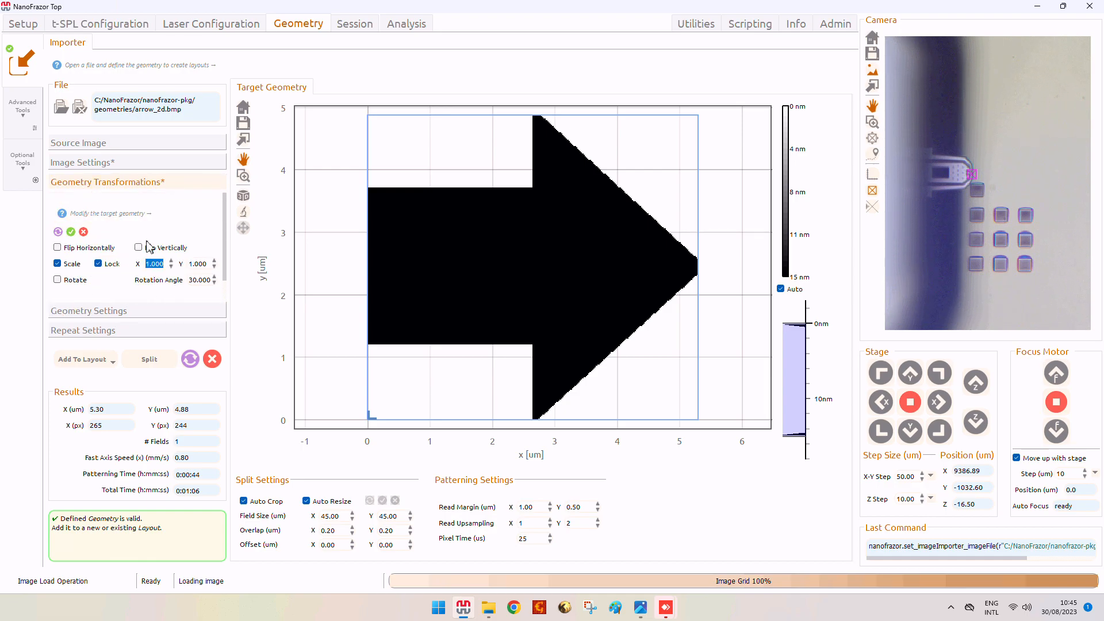
{"action": "type", "text": "10"}
{"action": "key", "text": "Return"}
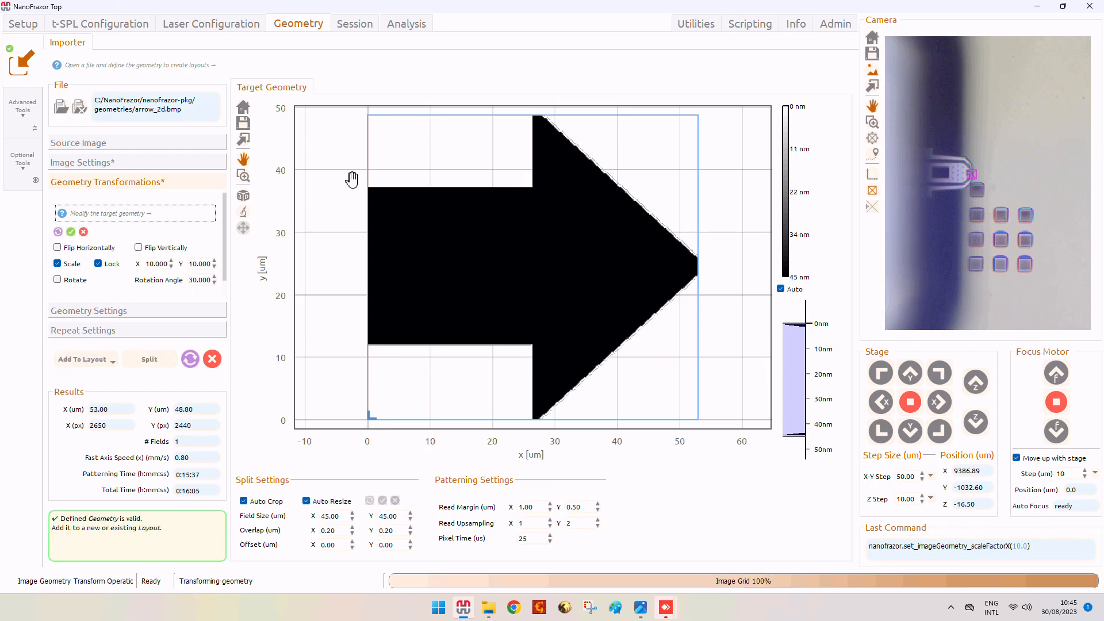
Examine the pixels along the scaled arrow's diagonal edge for grey values.
{"action": "scroll", "coordinate": [699, 361], "scroll_direction": "up", "scroll_amount": 1}
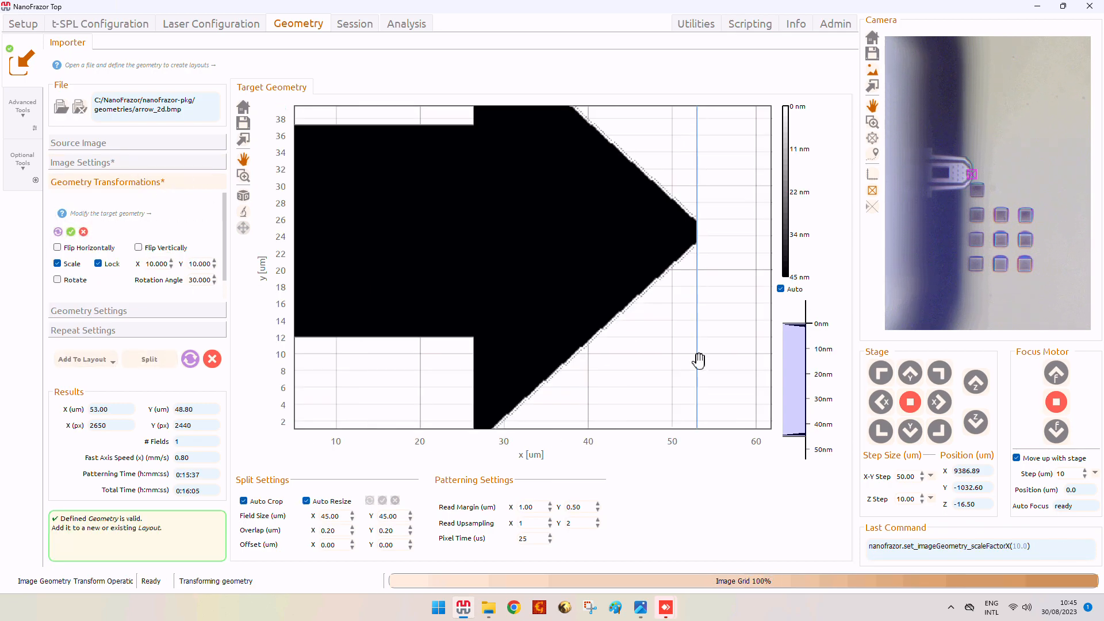
{"action": "scroll", "coordinate": [690, 359], "scroll_direction": "up", "scroll_amount": 2}
{"action": "scroll", "coordinate": [531, 286], "scroll_direction": "up", "scroll_amount": 1}
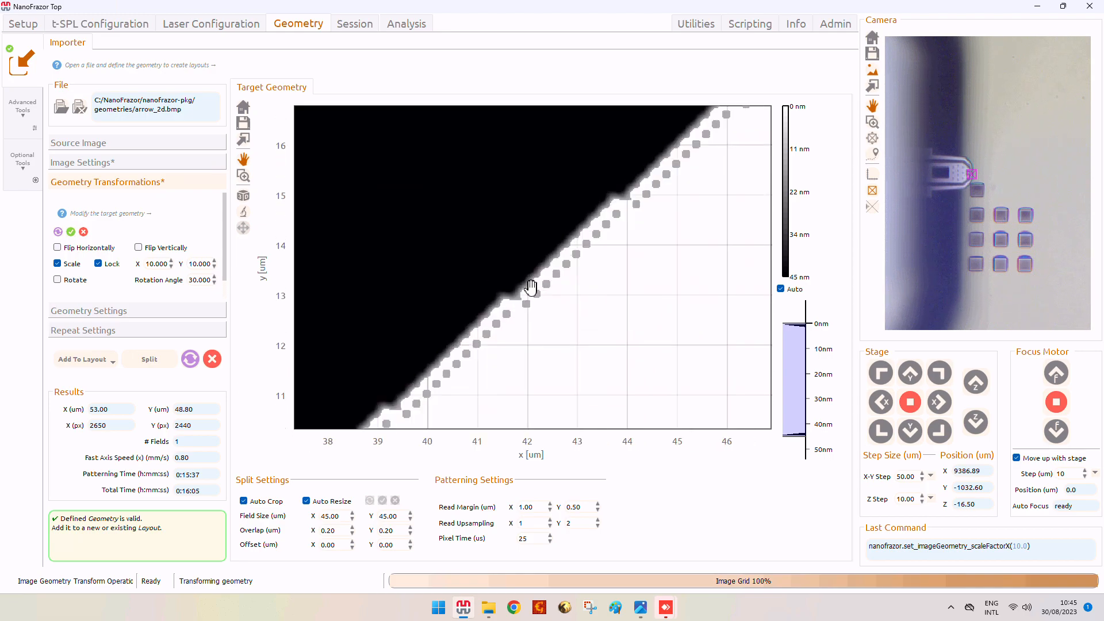
{"action": "scroll", "coordinate": [526, 324], "scroll_direction": "up", "scroll_amount": 1}
{"action": "scroll", "coordinate": [496, 316], "scroll_direction": "down", "scroll_amount": 3}
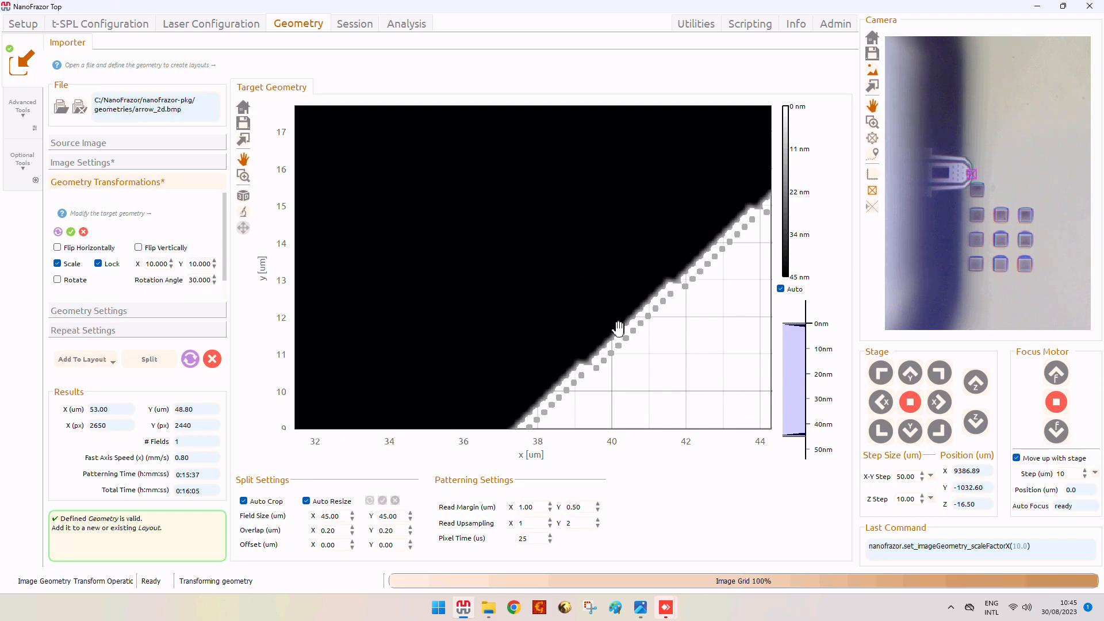
{"action": "scroll", "coordinate": [618, 328], "scroll_direction": "down", "scroll_amount": 4}
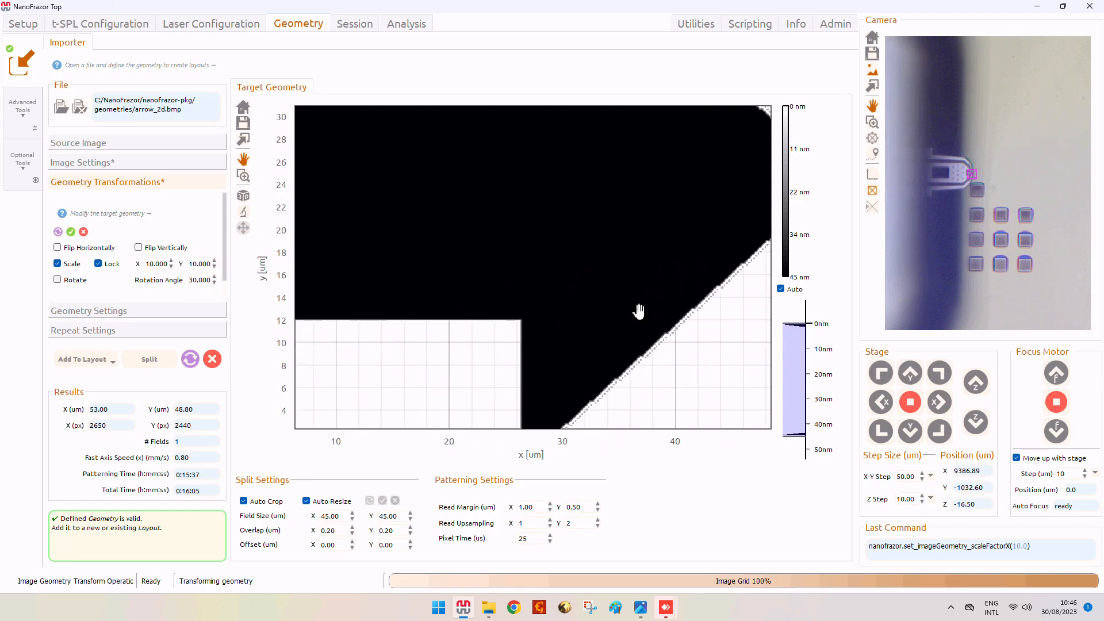
{"action": "scroll", "coordinate": [500, 278], "scroll_direction": "down", "scroll_amount": 2}
{"action": "scroll", "coordinate": [592, 284], "scroll_direction": "down", "scroll_amount": 2}
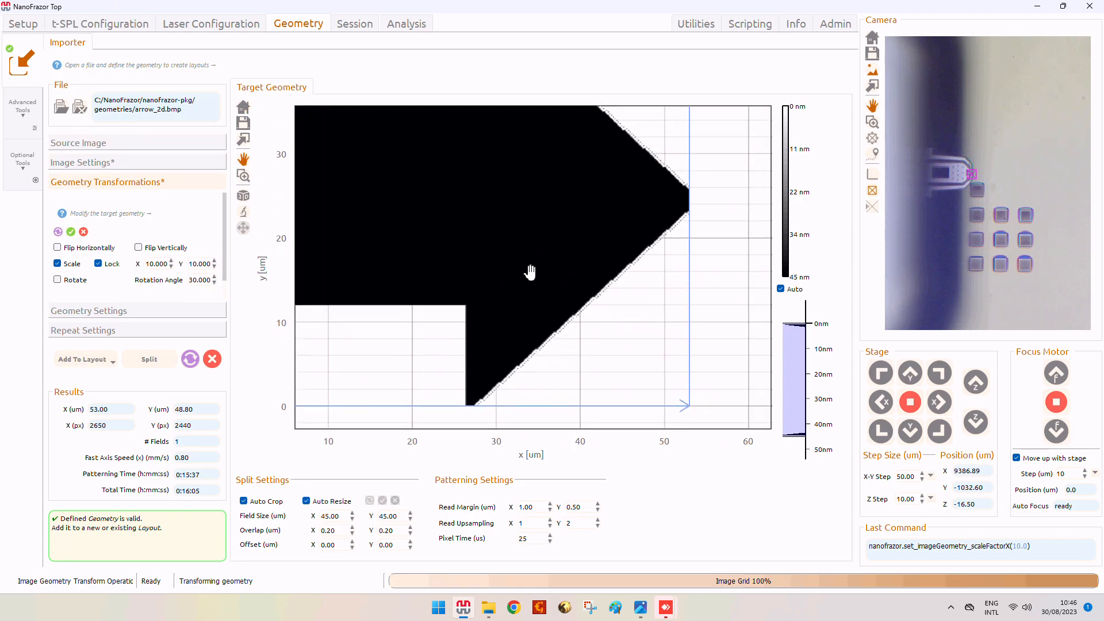
{"action": "scroll", "coordinate": [540, 284], "scroll_direction": "down", "scroll_amount": 2}
{"action": "scroll", "coordinate": [552, 293], "scroll_direction": "down", "scroll_amount": 1}
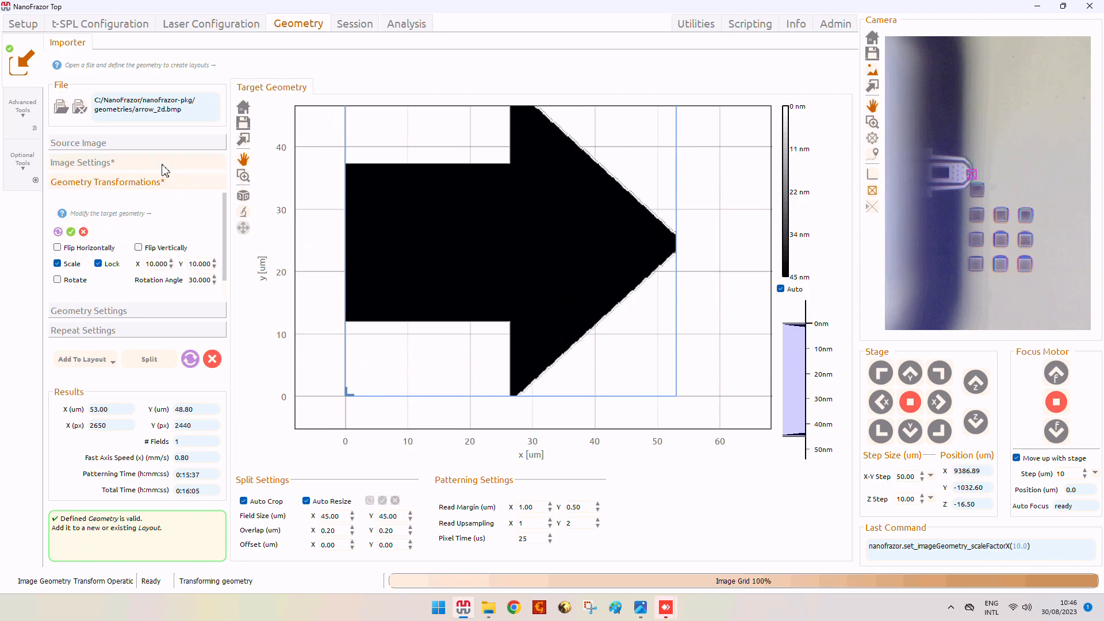
Convert the arrow image to 2D with a threshold of 90% and examine its diagonal edge.
{"action": "left_click", "coordinate": [98, 163]}
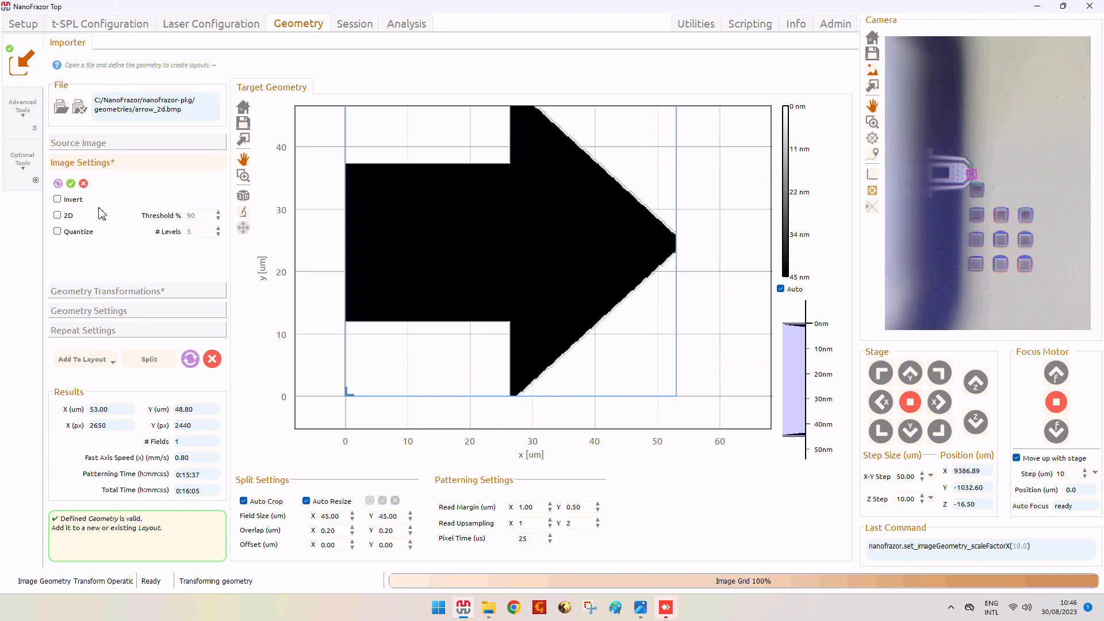
{"action": "left_click", "coordinate": [75, 219]}
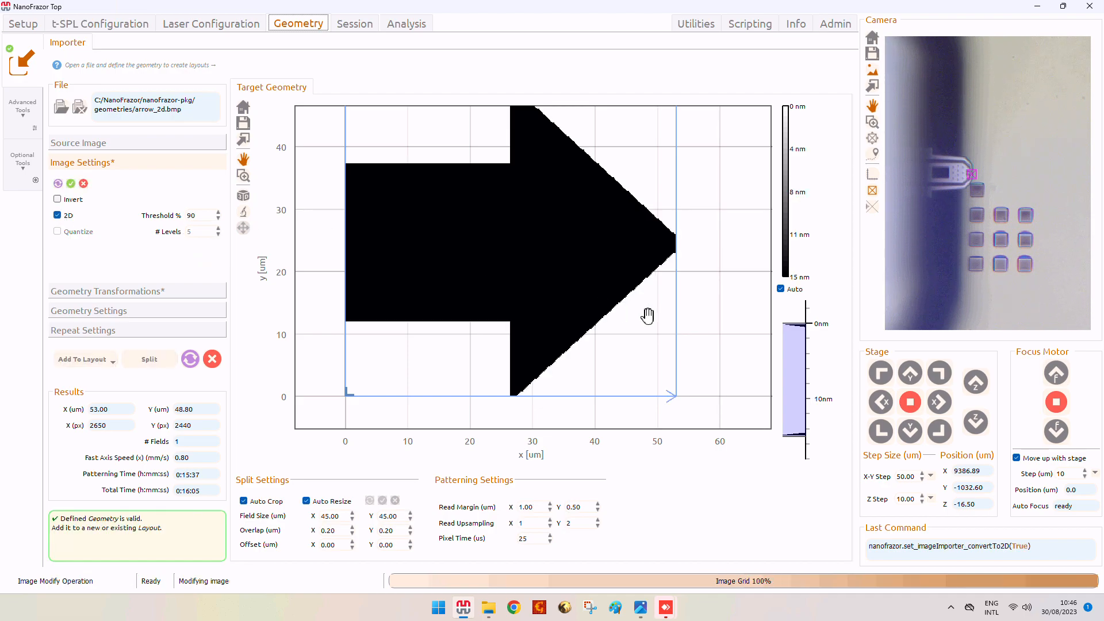
{"action": "scroll", "coordinate": [648, 315], "scroll_direction": "up", "scroll_amount": 5}
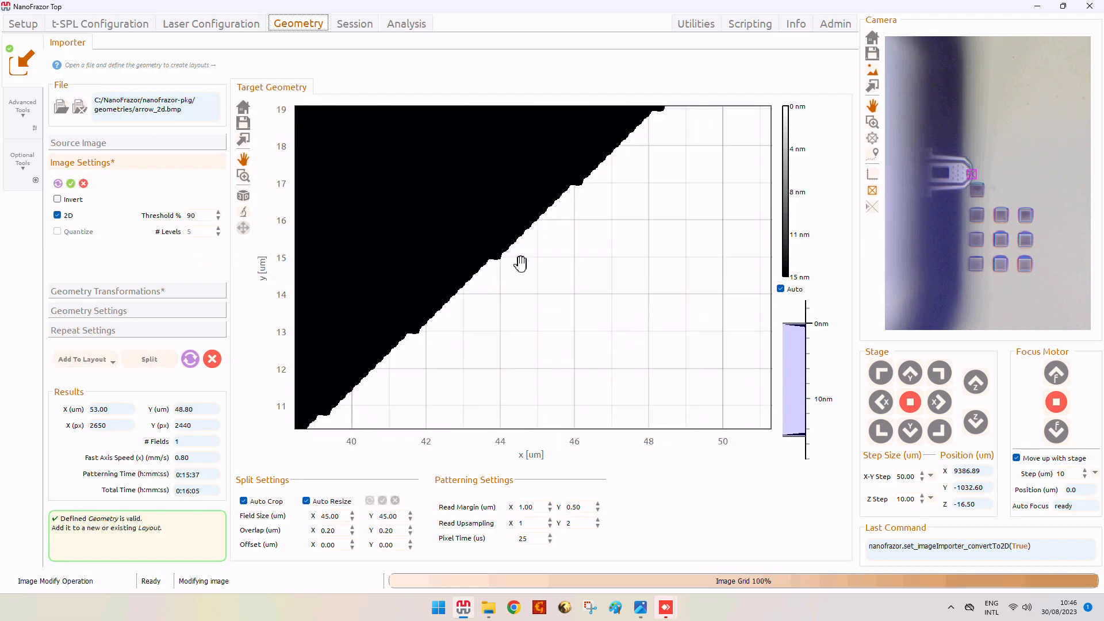
{"action": "left_click_drag", "start_coordinate": [518, 259], "coordinate": [494, 326]}
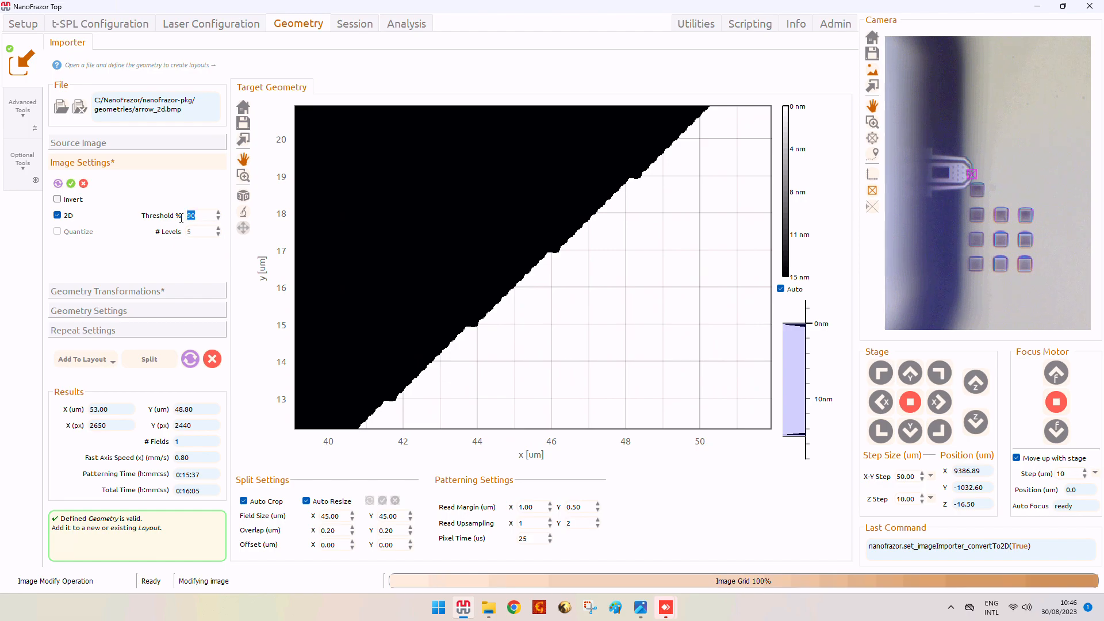
Switch the arrow image's 2D conversion off and on again to compare the edge.
{"action": "key", "text": "shift+Tab"}
{"action": "key", "text": "space"}
{"action": "left_click", "coordinate": [57, 215]}
{"action": "scroll", "coordinate": [443, 348], "scroll_direction": "down", "scroll_amount": 5}
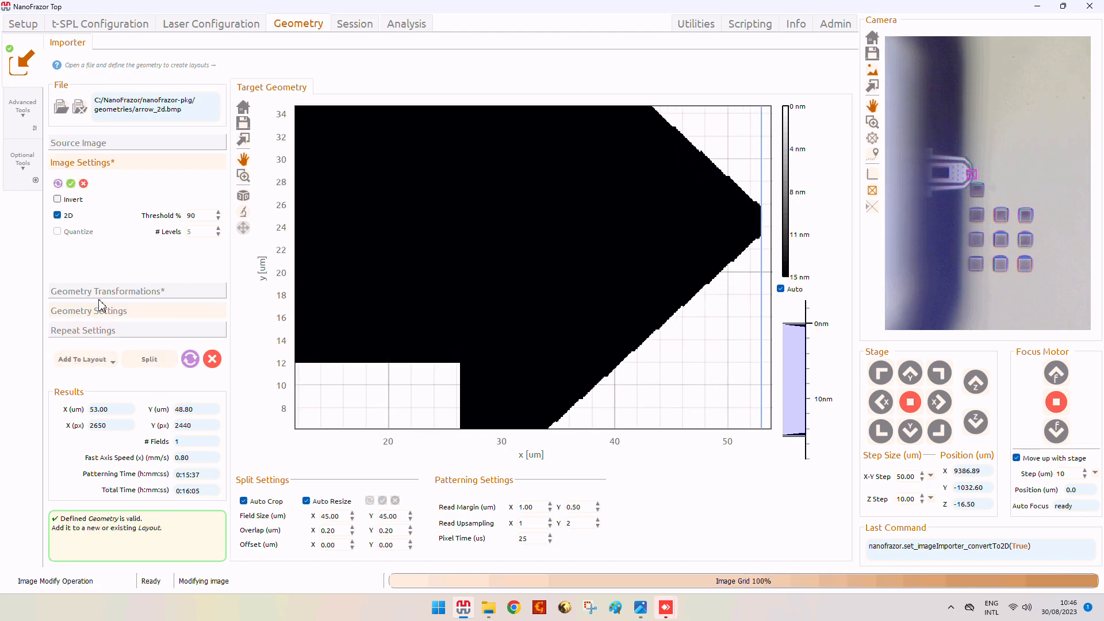
Change the arrow's geometry type to Laser and set its pixel size to 150 nm in X and Y.
{"action": "left_click", "coordinate": [102, 315]}
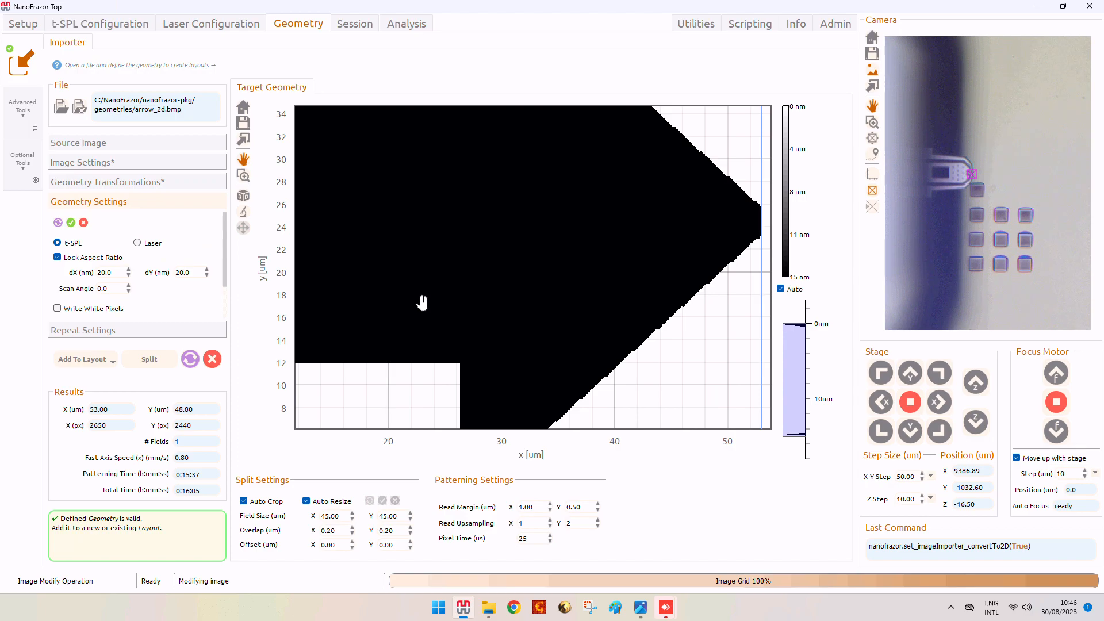
{"action": "scroll", "coordinate": [488, 306], "scroll_direction": "down", "scroll_amount": 8}
{"action": "scroll", "coordinate": [510, 368], "scroll_direction": "up", "scroll_amount": 3}
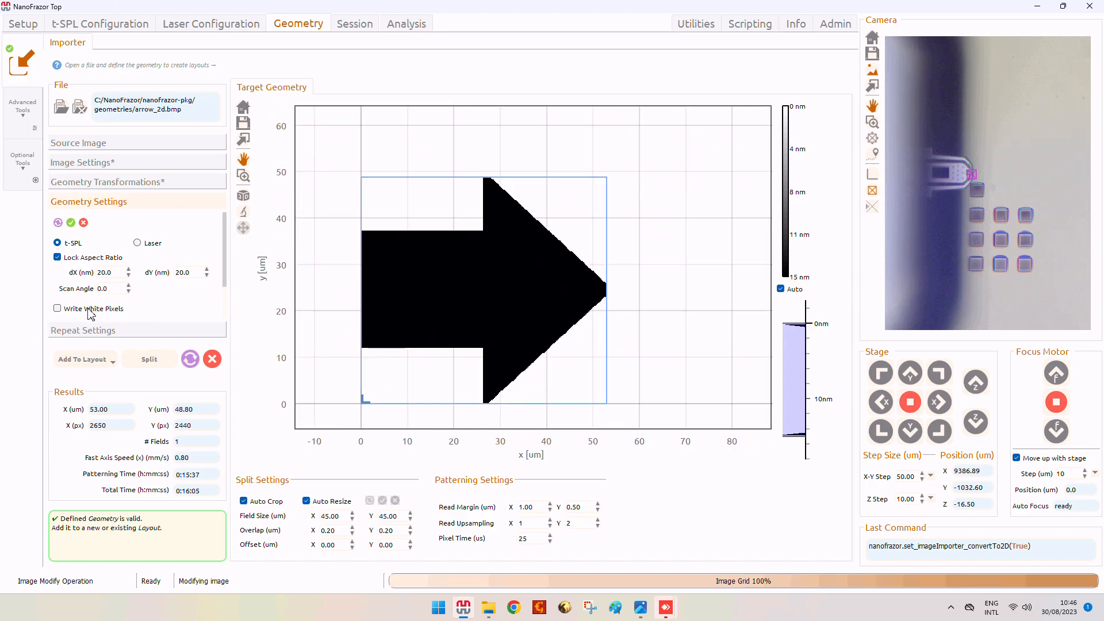
{"action": "left_click", "coordinate": [138, 243]}
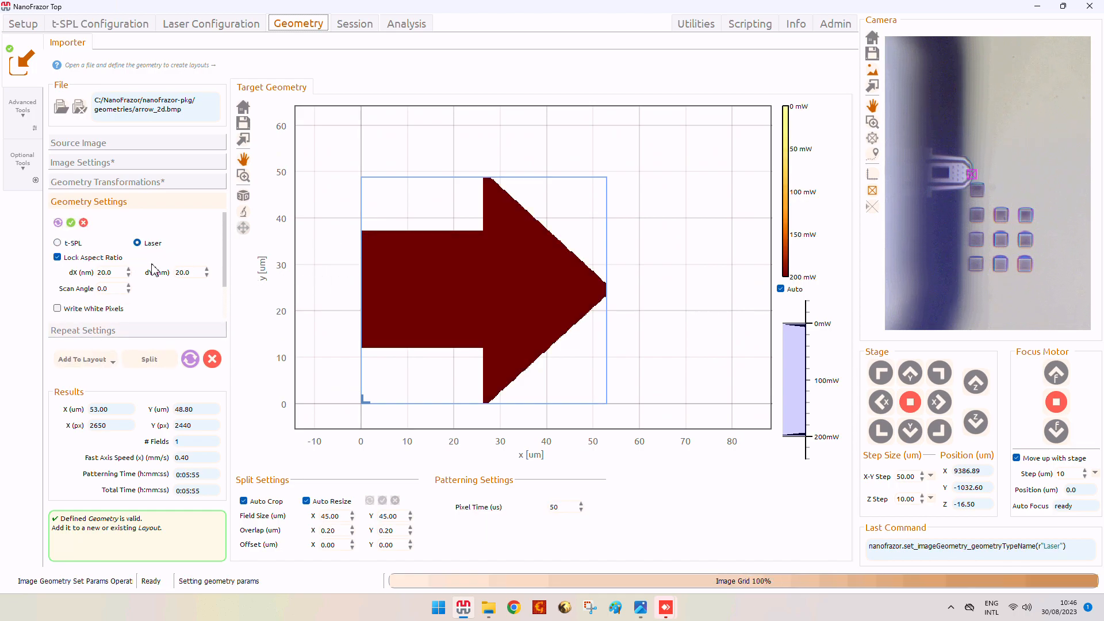
{"action": "left_click_drag", "start_coordinate": [121, 274], "coordinate": [92, 274]}
{"action": "left_click_drag", "start_coordinate": [117, 274], "coordinate": [46, 269]}
{"action": "type", "text": "150"}
{"action": "key", "text": "Return"}
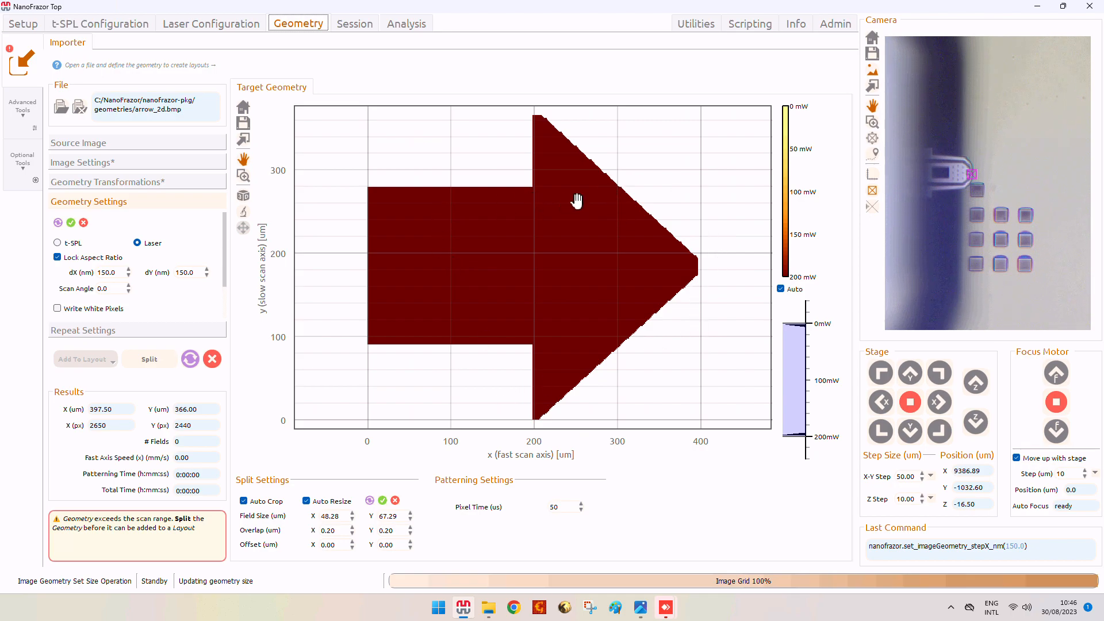
{"action": "left_click", "coordinate": [607, 419]}
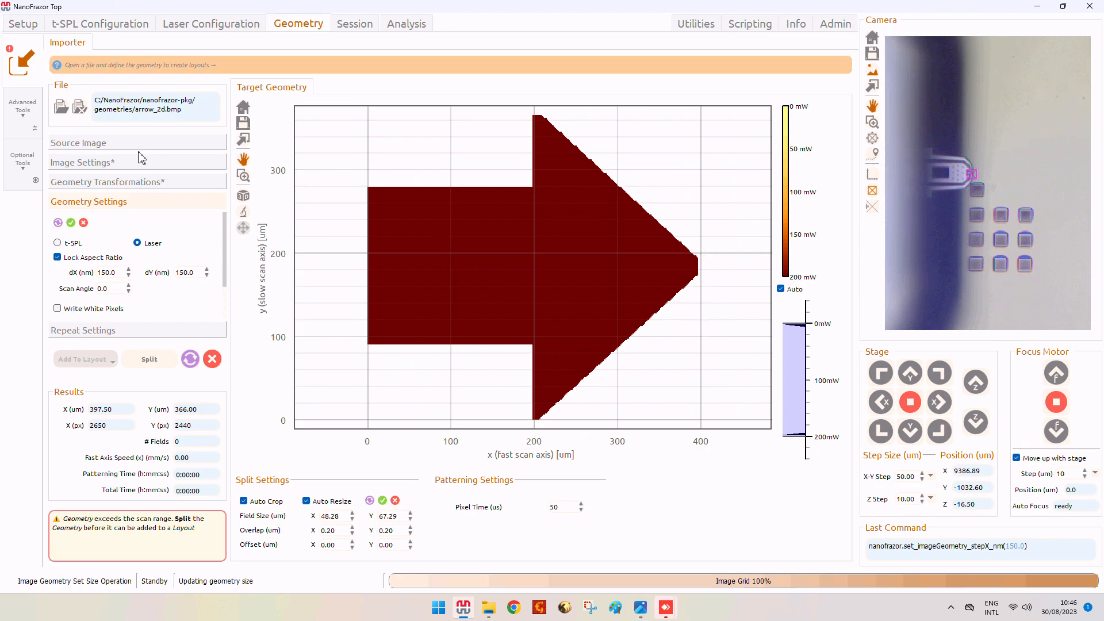
Set the arrow geometry's scale factor to 1 in X and Y.
{"action": "left_click", "coordinate": [119, 182]}
{"action": "key", "text": "ctrl+a"}
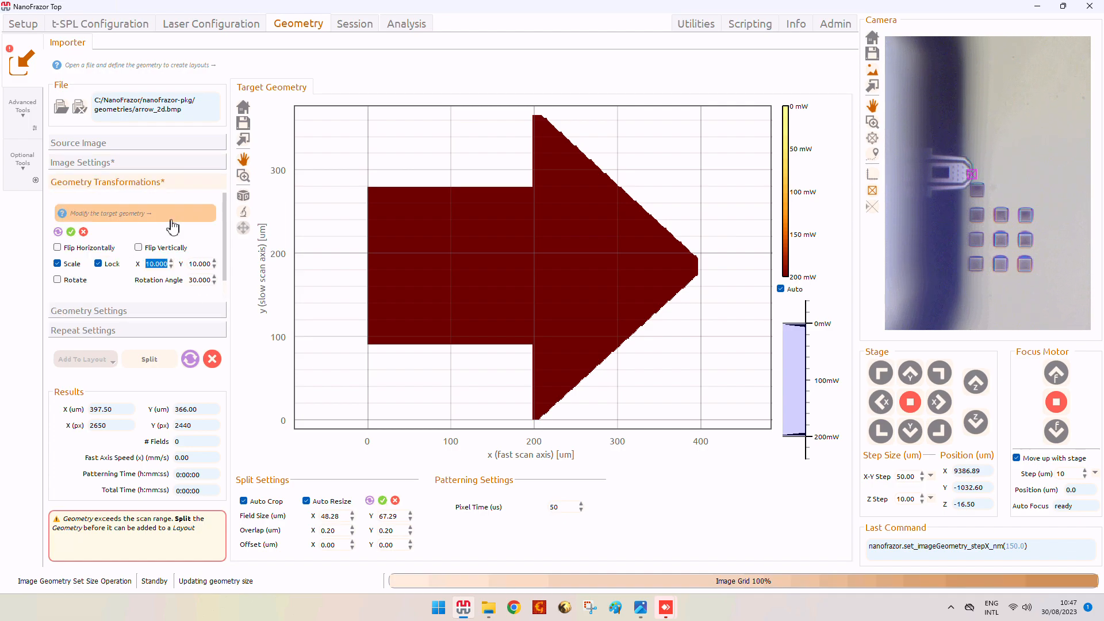
{"action": "type", "text": "1"}
{"action": "key", "text": "Return"}
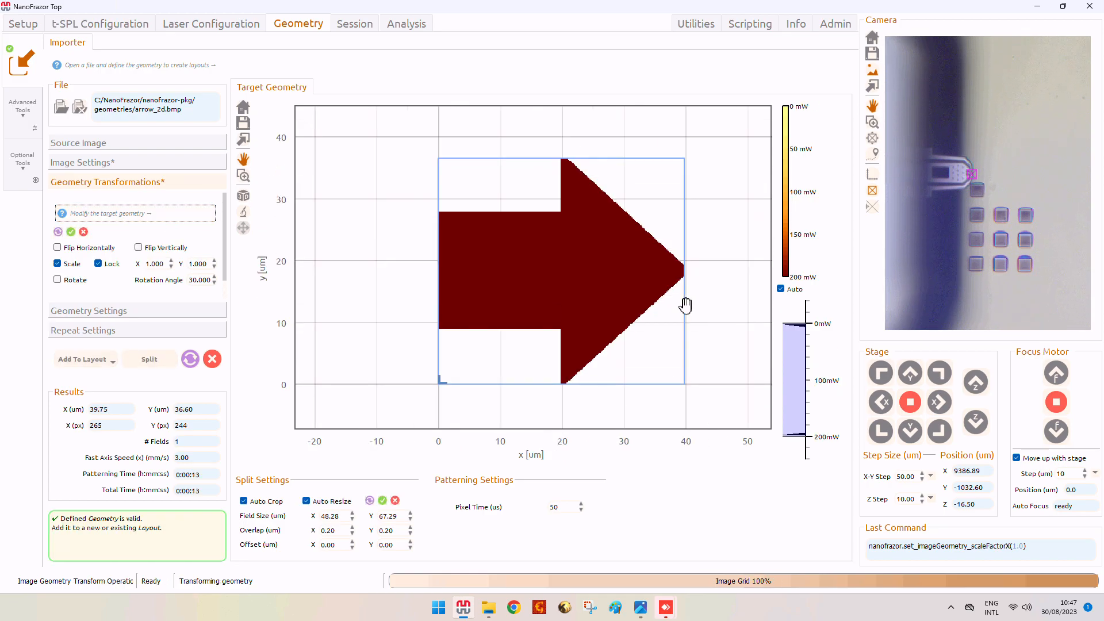
Set the laser power for the arrow geometry to 120 mW.
{"action": "left_click", "coordinate": [86, 312]}
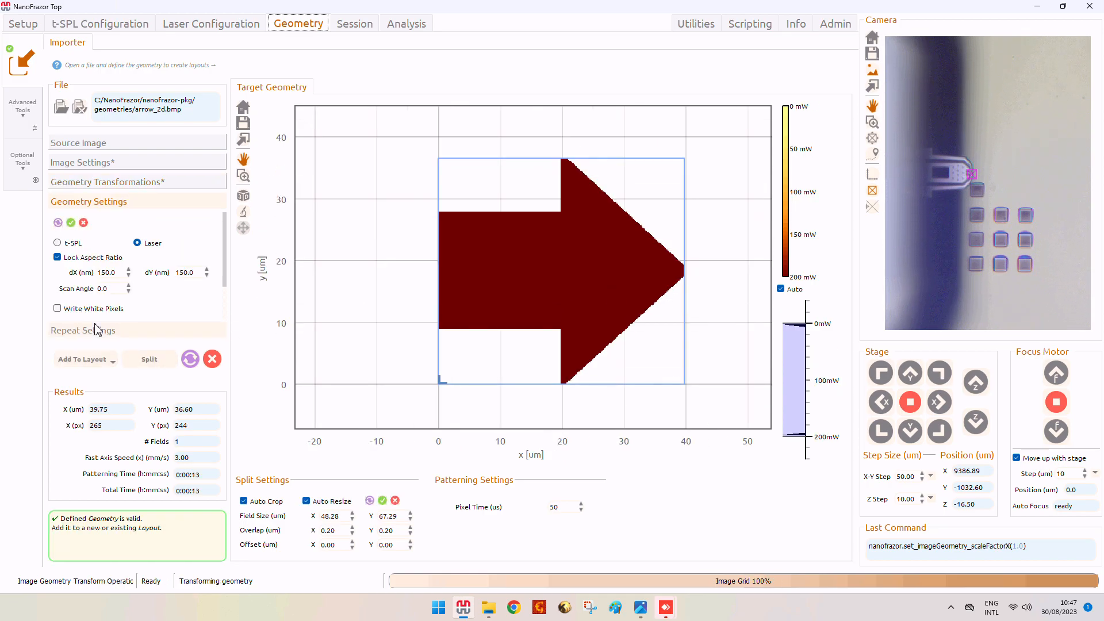
{"action": "scroll", "coordinate": [147, 294], "scroll_direction": "down", "scroll_amount": 1}
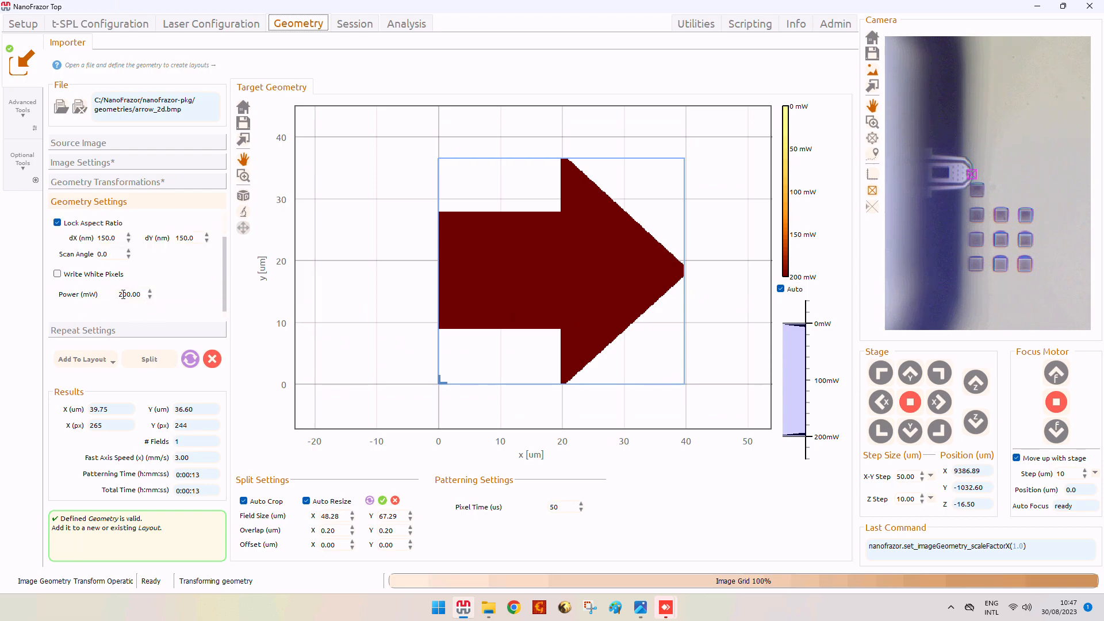
{"action": "left_click", "coordinate": [149, 303]}
{"action": "left_click_drag", "start_coordinate": [150, 300], "coordinate": [109, 298]}
{"action": "type", "text": "120"}
{"action": "key", "text": "Return"}
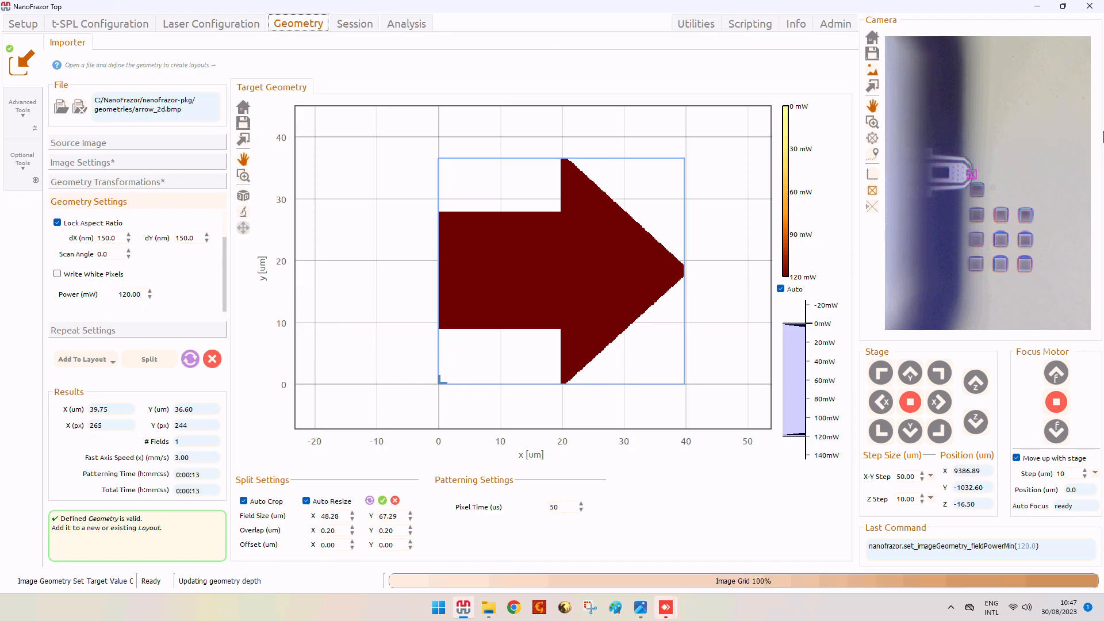
{"action": "left_click", "coordinate": [903, 235]}
{"action": "left_click", "coordinate": [1020, 233]}
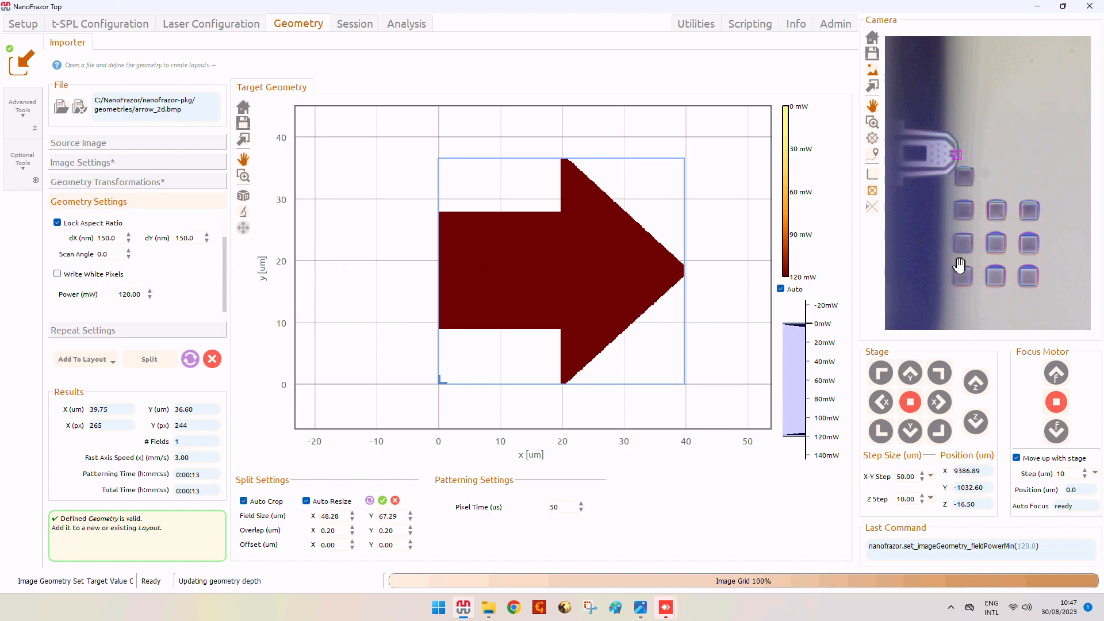
Add the laser arrow geometry to a new layout and check the list of available laser layouts.
{"action": "left_click", "coordinate": [123, 335]}
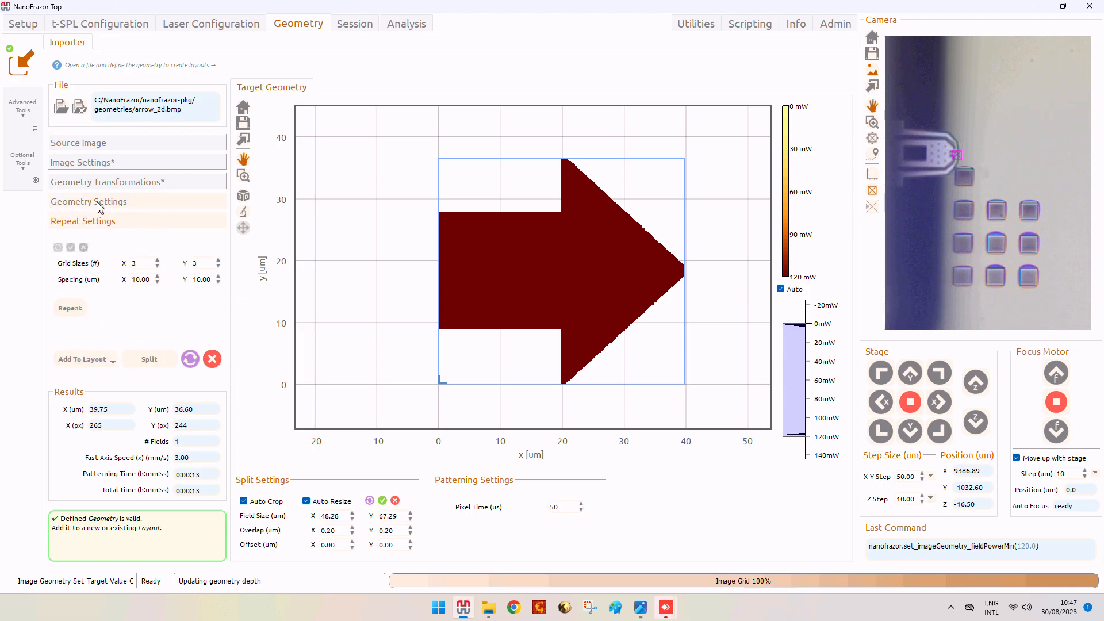
{"action": "left_click", "coordinate": [86, 360]}
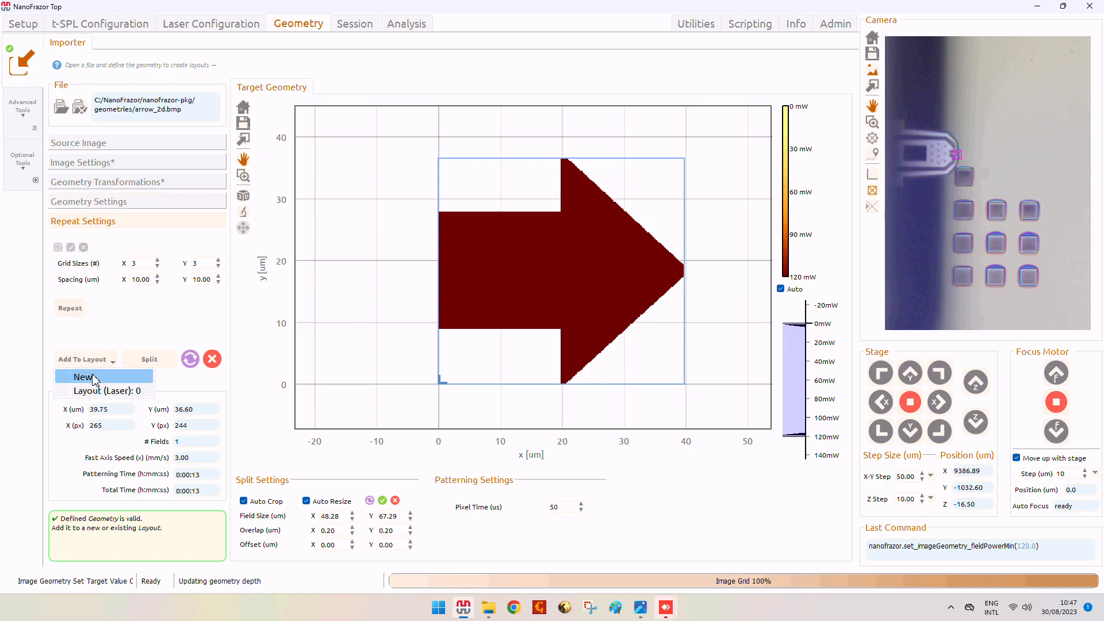
{"action": "left_click", "coordinate": [93, 381]}
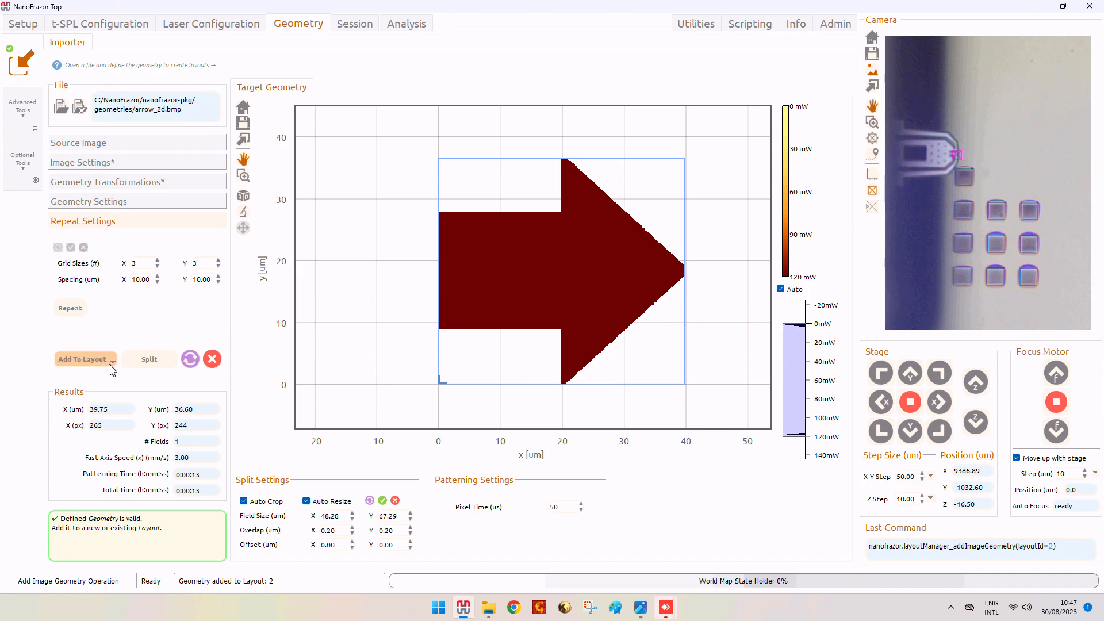
{"action": "left_click", "coordinate": [110, 364]}
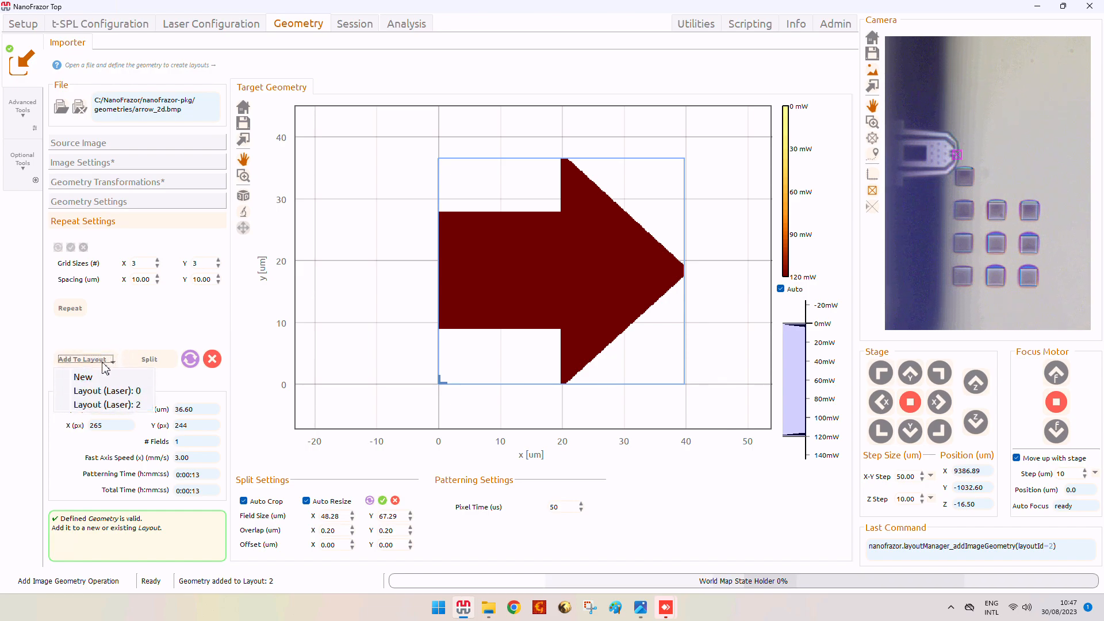
{"action": "left_click", "coordinate": [164, 305]}
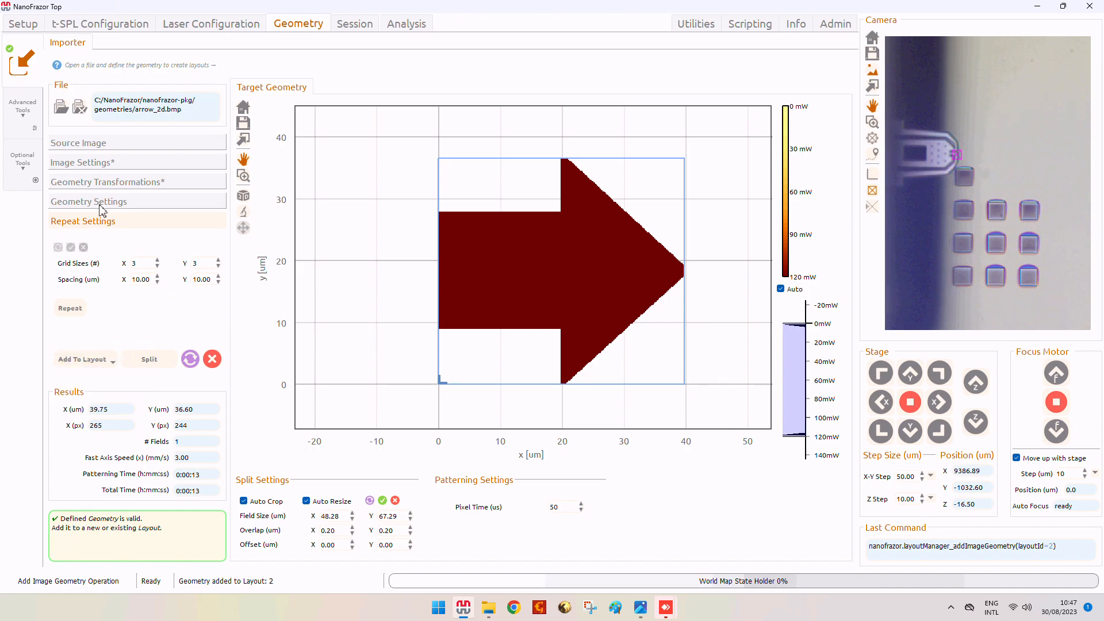